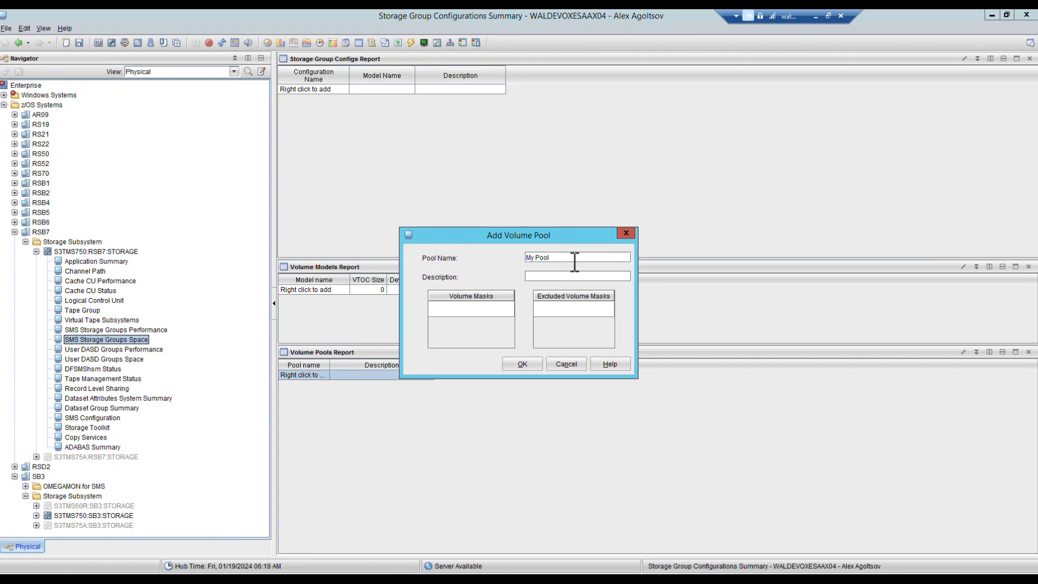
Step: Create volume pool My Pool ('My First Pool') with volume mask XMLK01 and excluded mask ABC*
text(My First Pool)
double_click(443, 309)
double_click(567, 310)
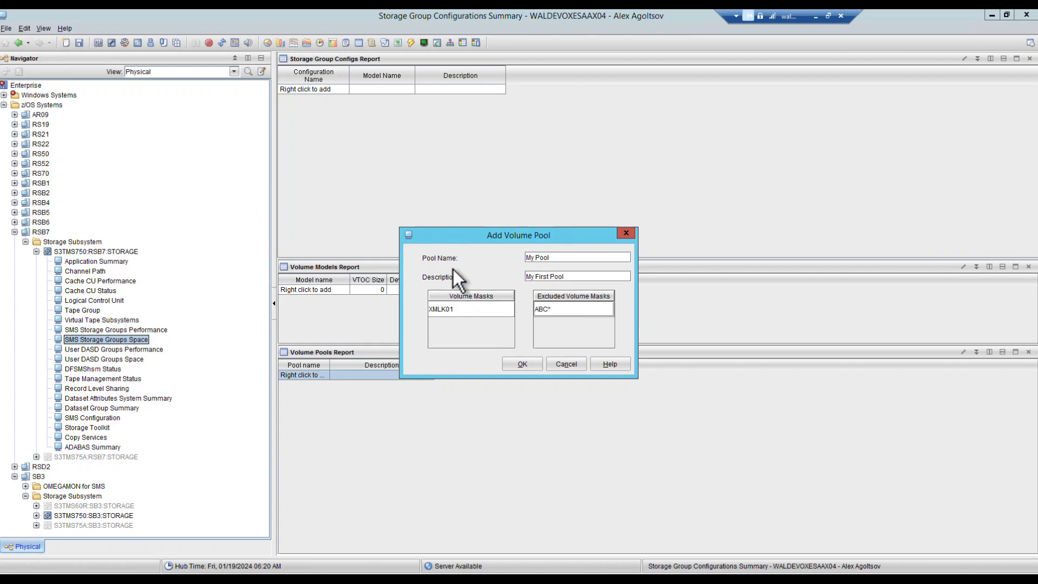
click(467, 310)
double_click(467, 310)
text(XMLK0*)
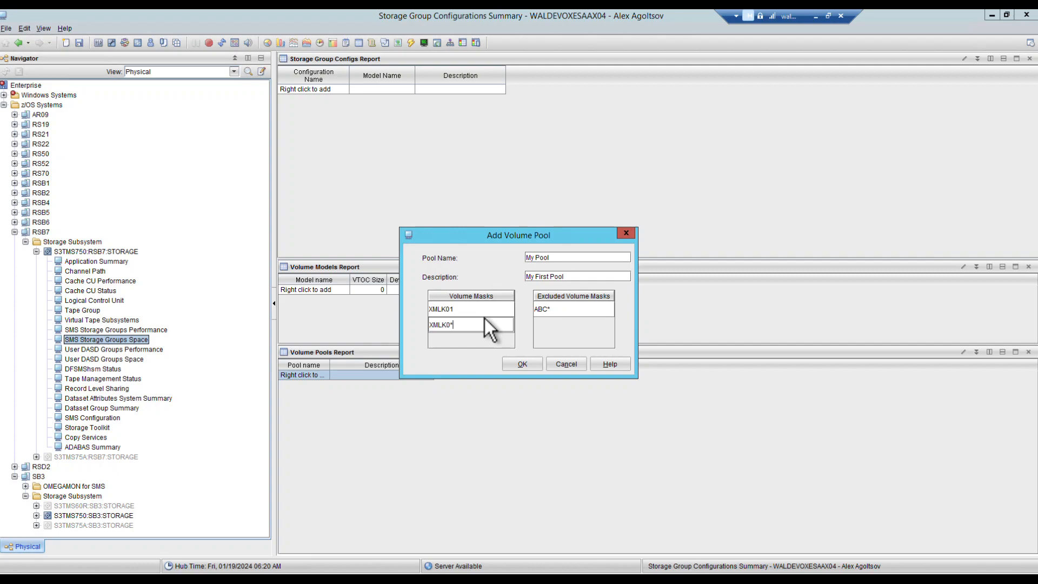
key(BackSpace)
key(BackSpace)
key(BackSpace)
key(BackSpace)
key(BackSpace)
key(BackSpace)
click(528, 361)
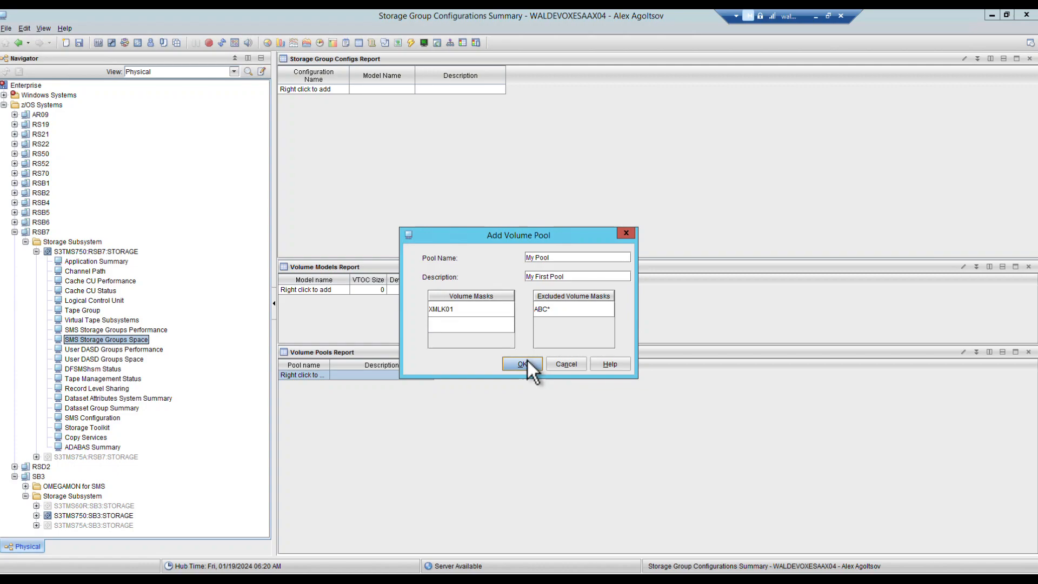
Step: Start a new storage group config named My First Config using model EMPTY
click(342, 89)
right_click(343, 90)
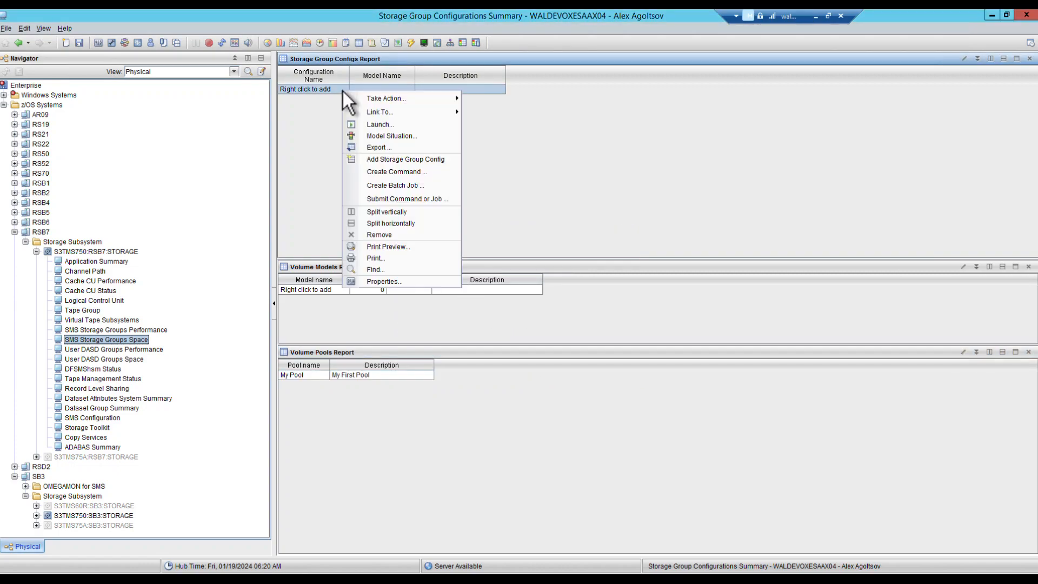
click(419, 163)
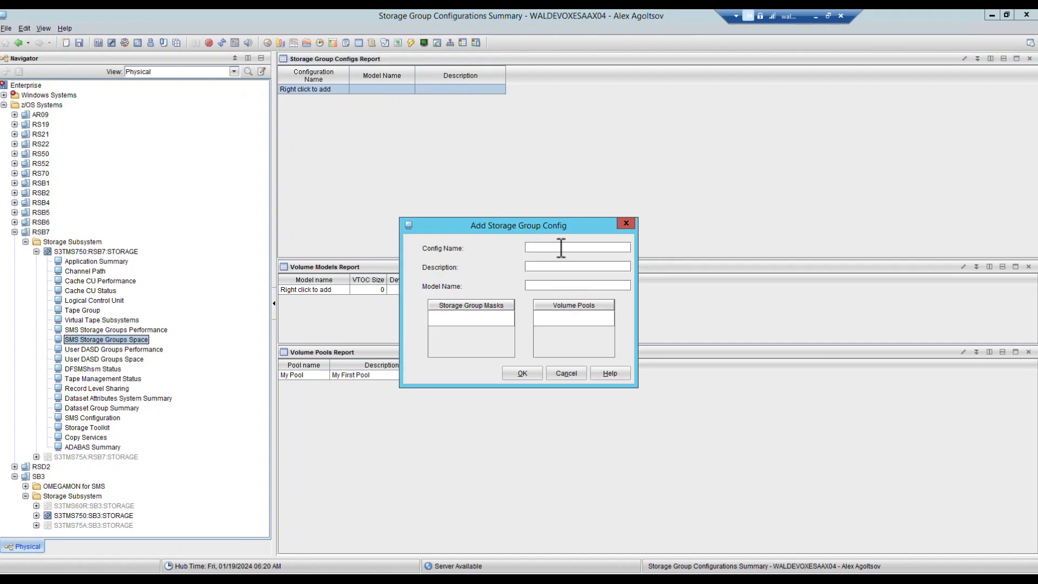
text(My First COnfig)
key(BackSpace)
key(BackSpace)
key(BackSpace)
key(BackSpace)
key(BackSpace)
text(onfig)
text(EMPTY)
Step: Give the config storage group mask OXESG1 and volume pool My Pool, and save it
click(464, 318)
text(OXES)
text(G*)
text(1)
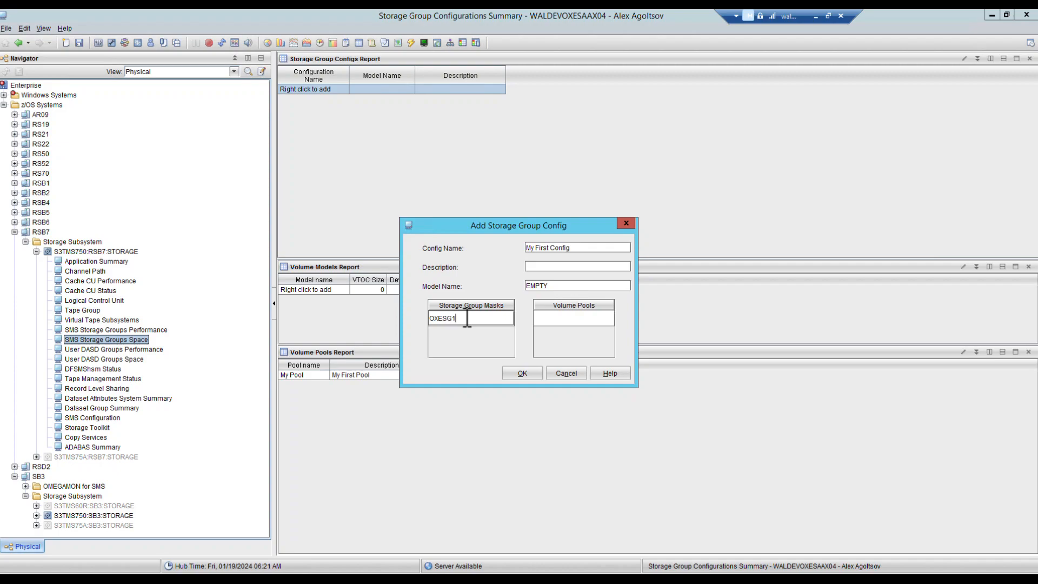
click(568, 326)
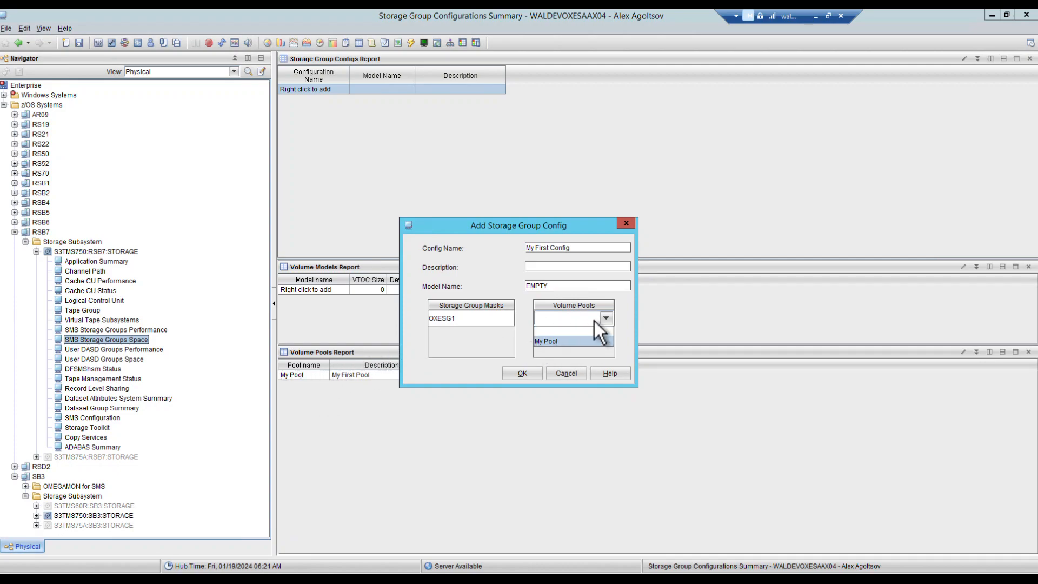
click(560, 341)
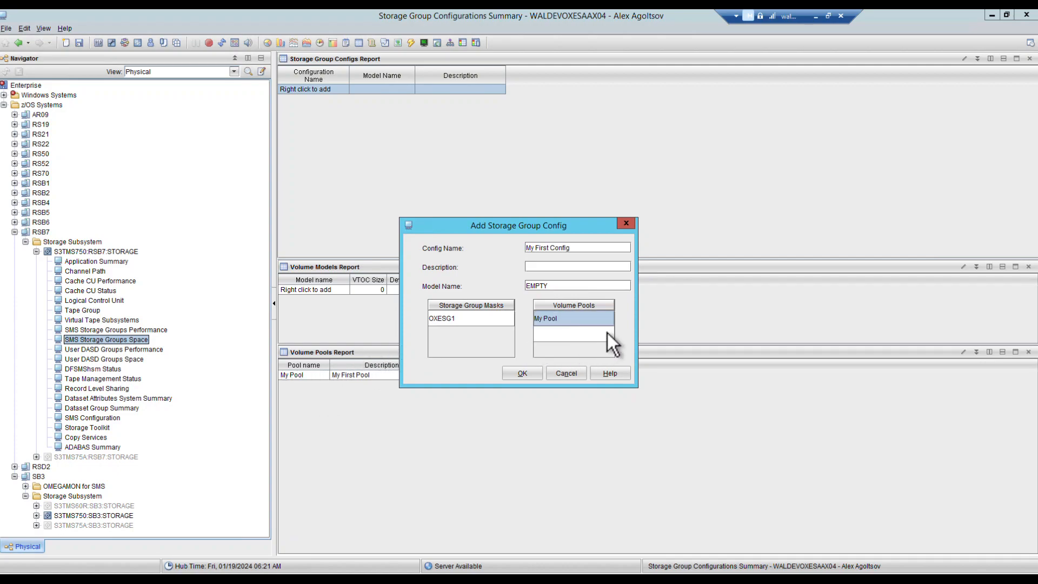
click(607, 333)
click(621, 309)
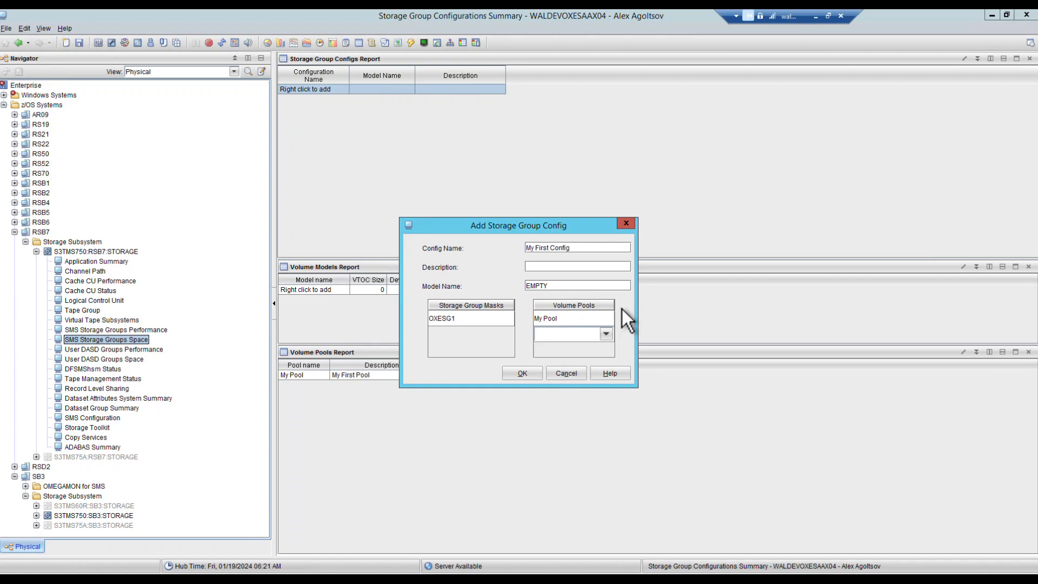
click(521, 370)
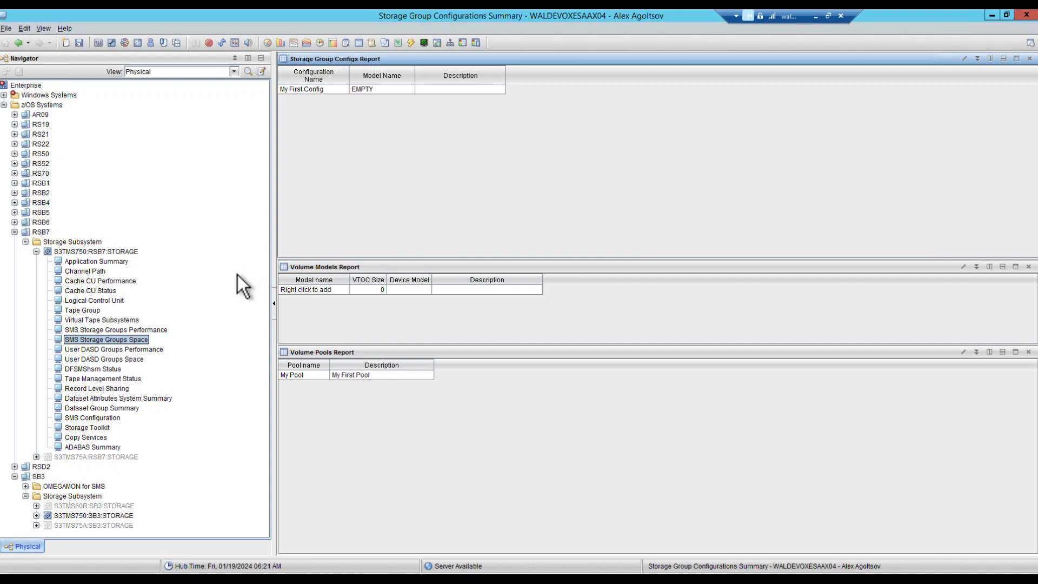
Step: Return to SMS Storage Groups Space and check OXESG1 on the mainframe display
click(17, 43)
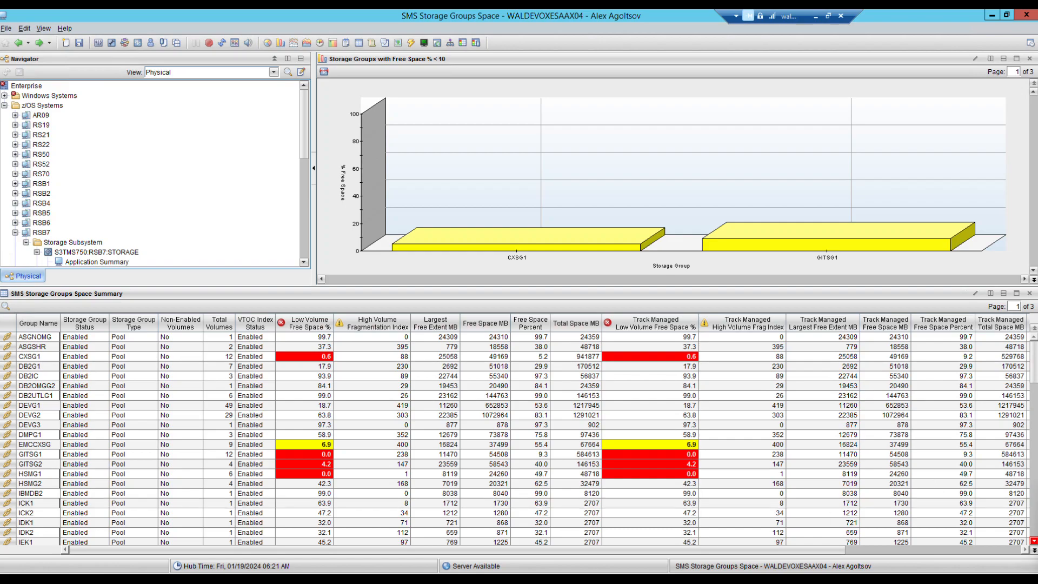
key(alt+Tab)
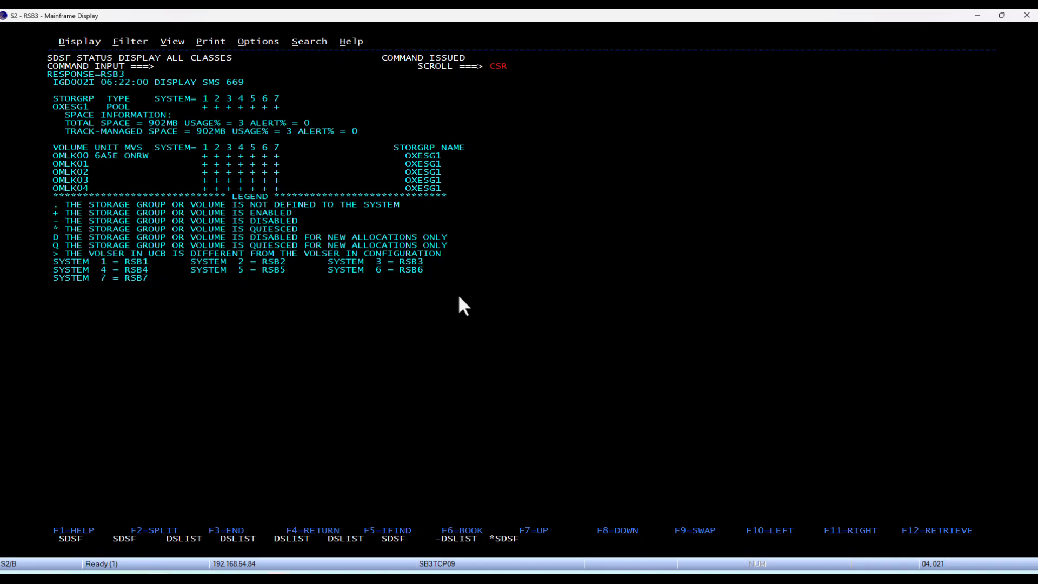
key(alt+Tab)
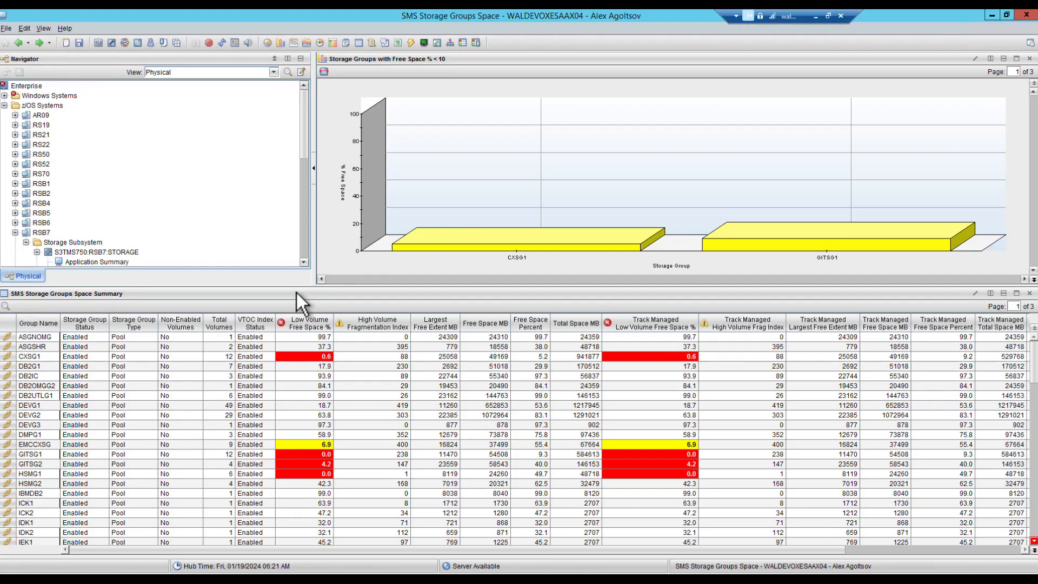
Step: Request Add Volume to Storage Group for OXESG1 with email notification left at No
scroll(97, 422, down, 10)
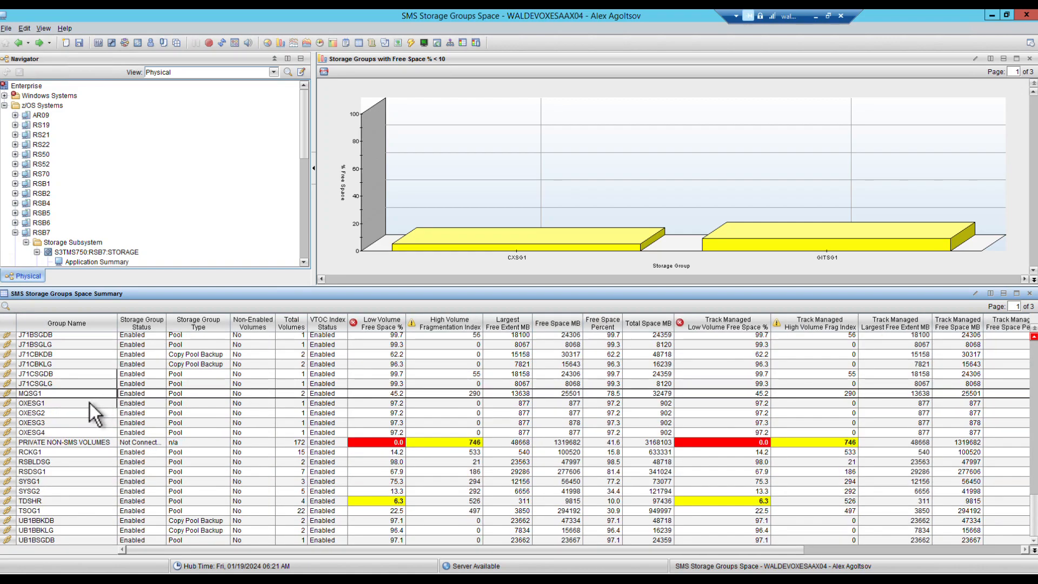
click(90, 403)
right_click(90, 404)
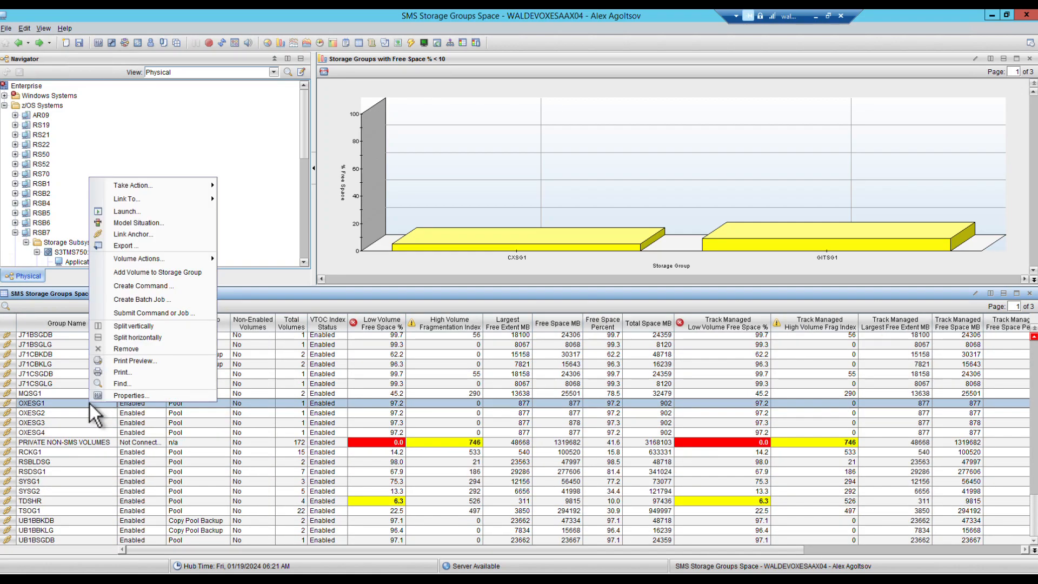
click(206, 272)
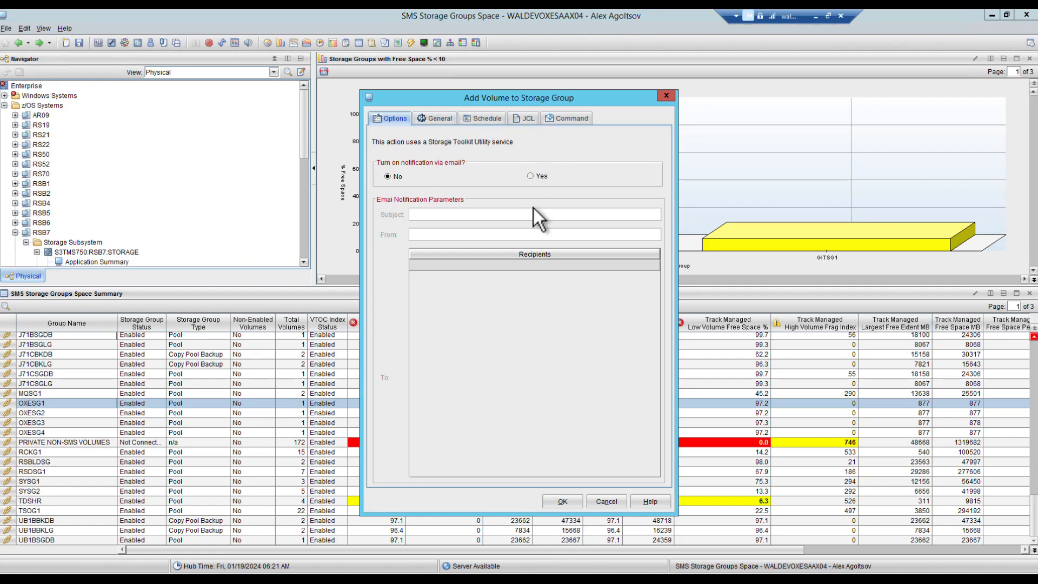
click(560, 501)
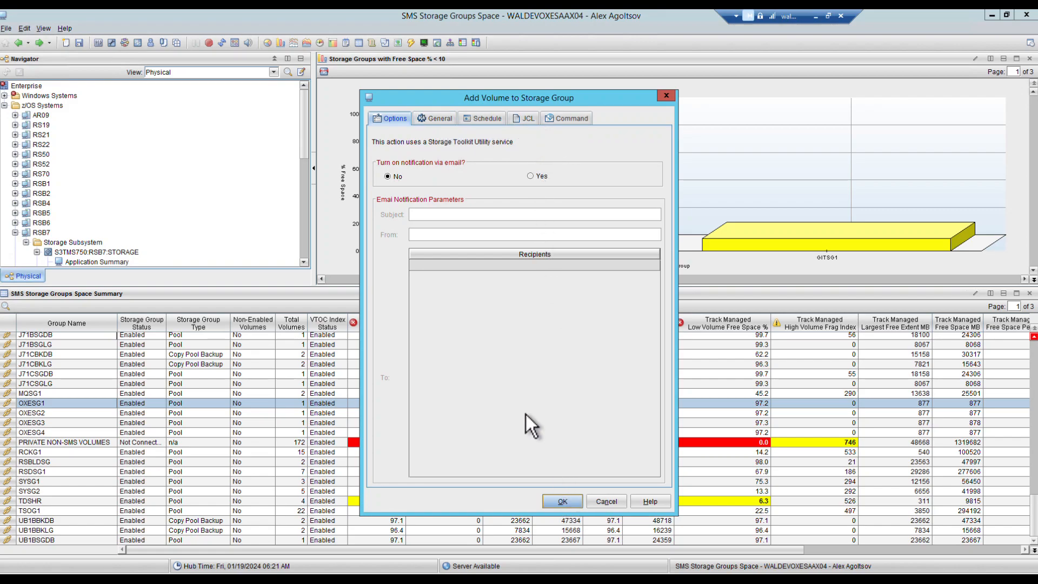
scroll(149, 206, down, 8)
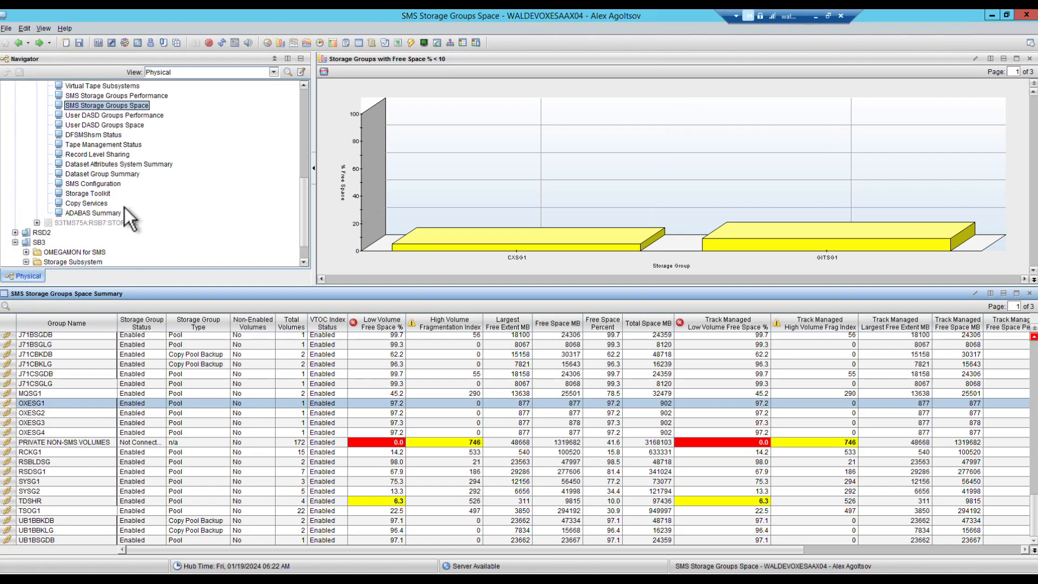
Step: Inspect the newest add-volume request in Storage Toolkit Action Requests for return code 0
click(94, 195)
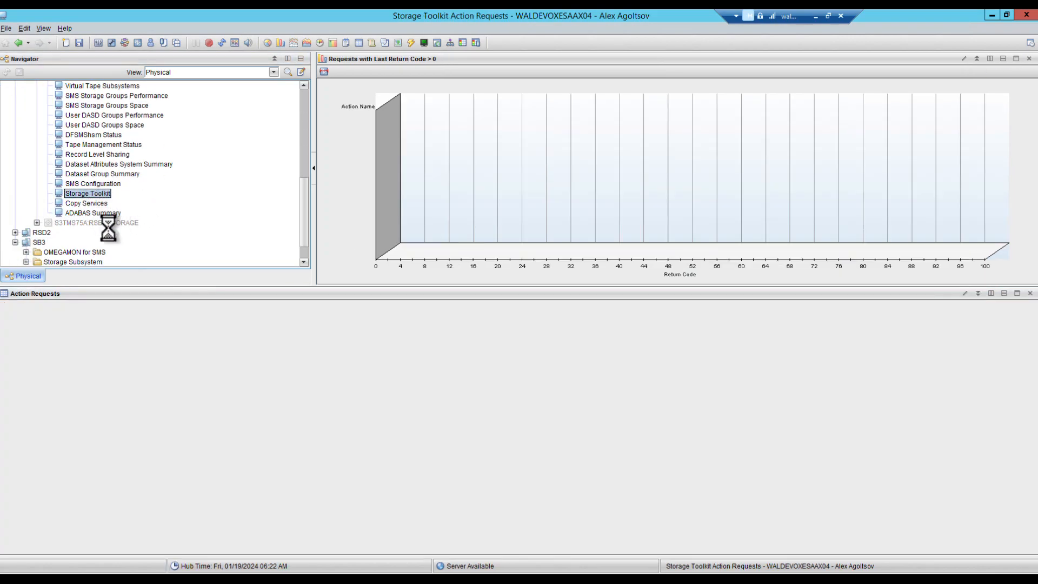
click(297, 413)
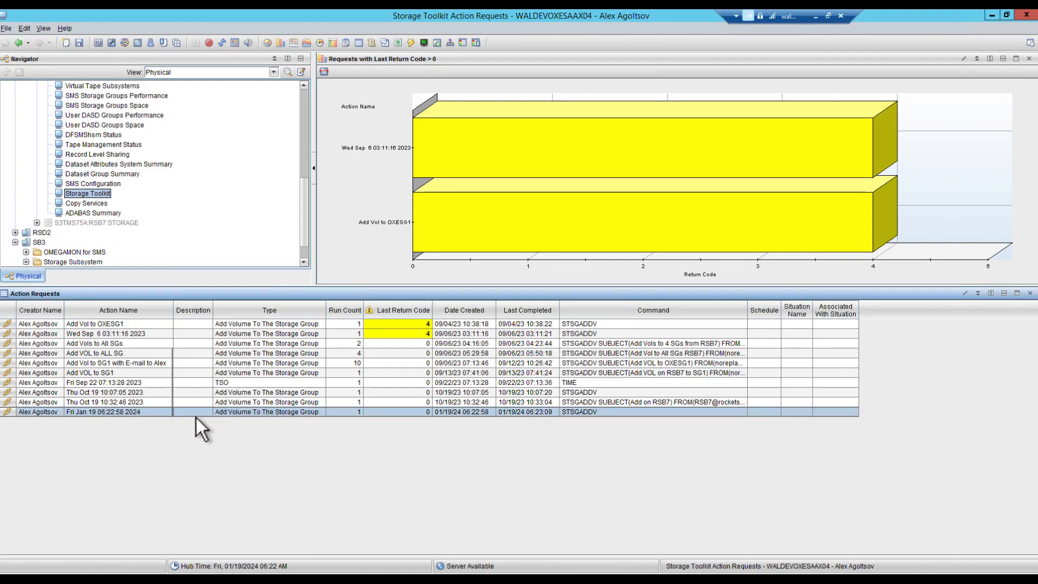
Step: Highlight the OMLK01 line in the mainframe DISPLAY SMS output for OXESG1
key(alt+Tab)
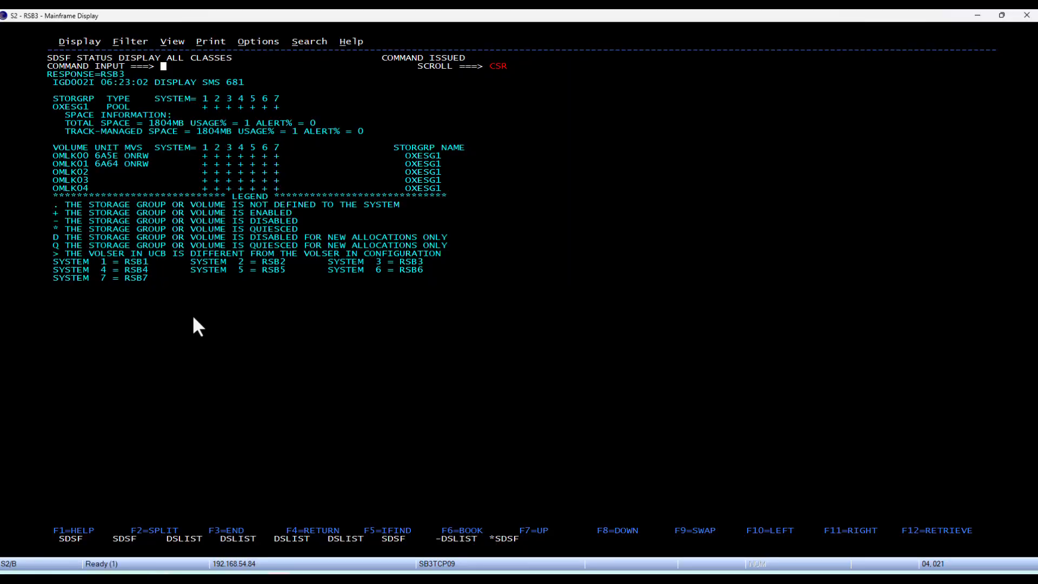
drag(54, 162, 463, 156)
key(ctrl+c)
Step: Open Add Volume to Storage Group for OXESG1 from the SMS Storage Groups Space workspace
click(974, 16)
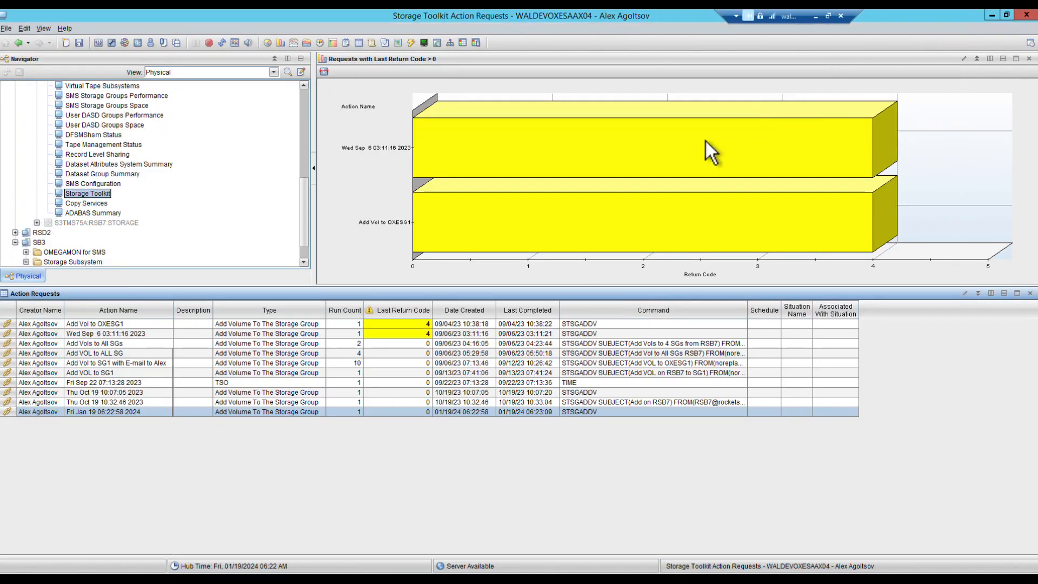
click(132, 106)
scroll(120, 425, down, 8)
scroll(128, 411, down, 10)
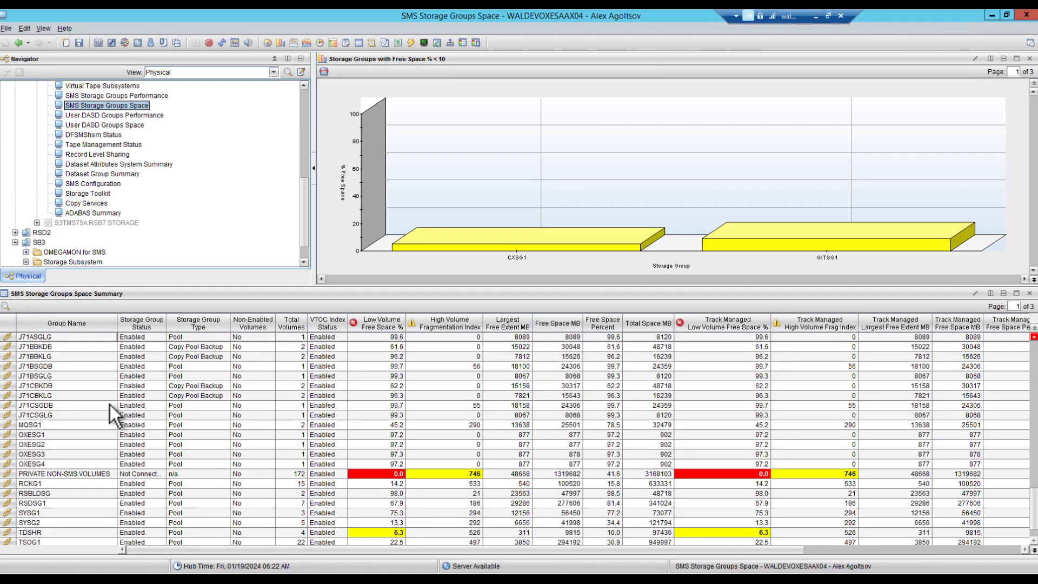
right_click(79, 437)
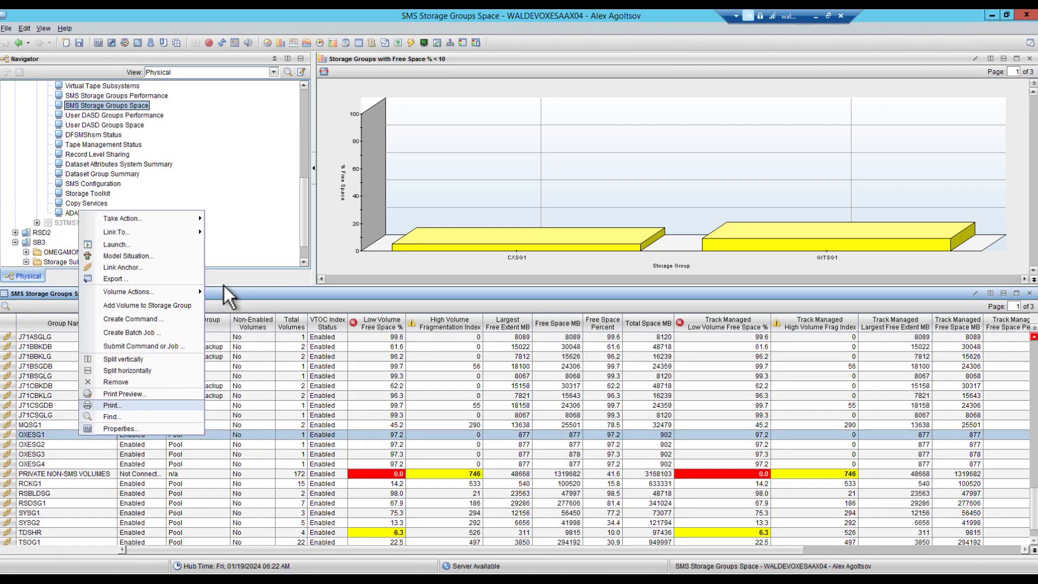
click(181, 304)
Step: Enable email notification with subject 'Add Volume to OXESG1', sender and recipient addresses, and submit
click(537, 177)
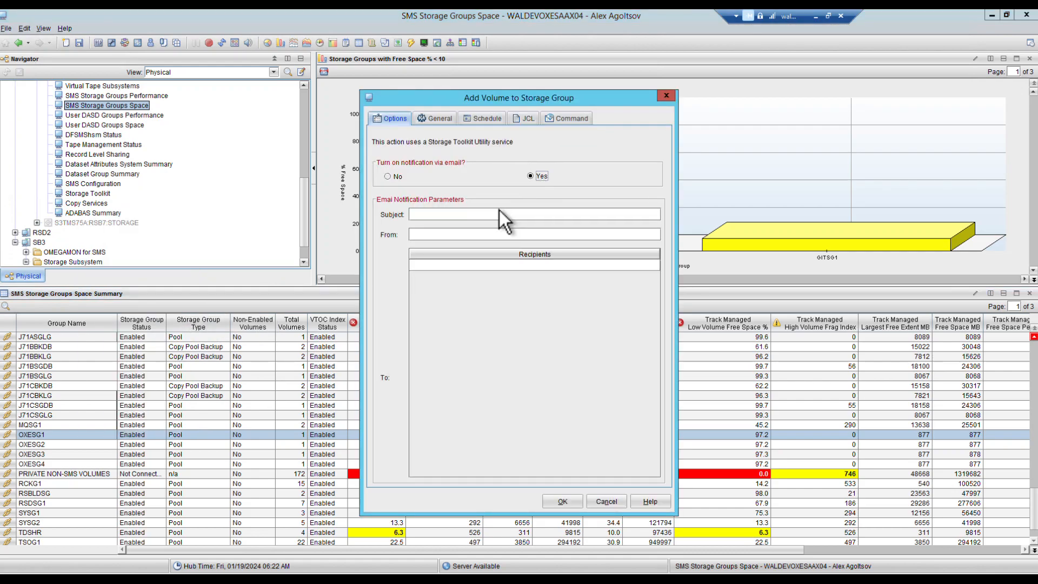
click(488, 212)
text(Add Volume to OXESG1)
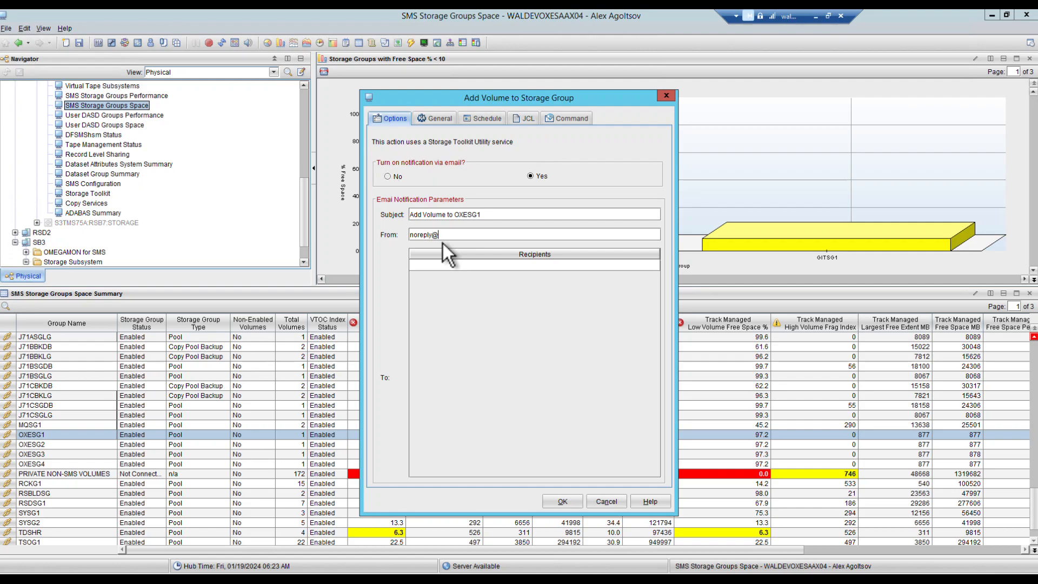
text(are.com)
click(443, 265)
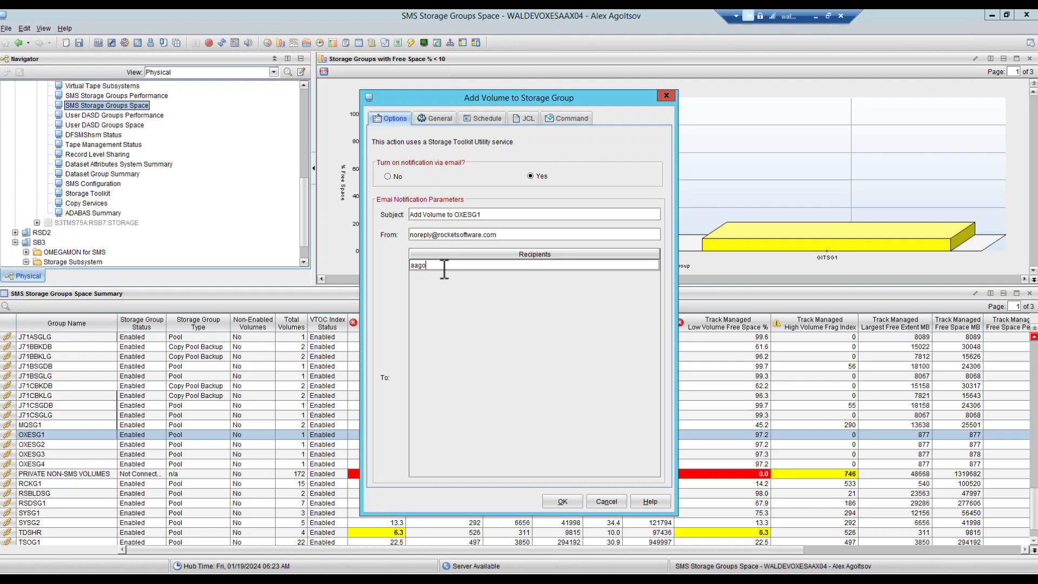
key(Return)
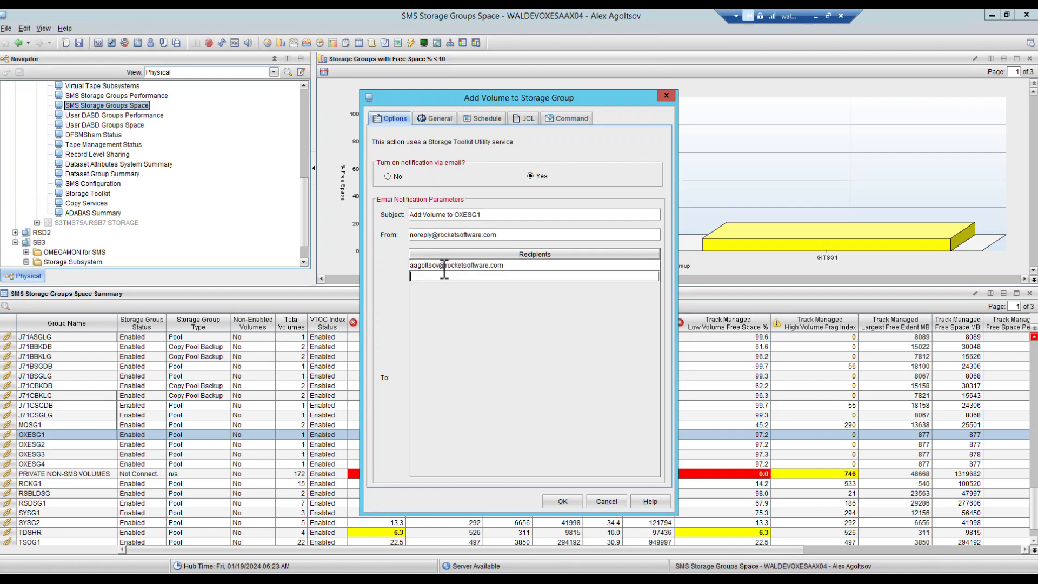
click(564, 502)
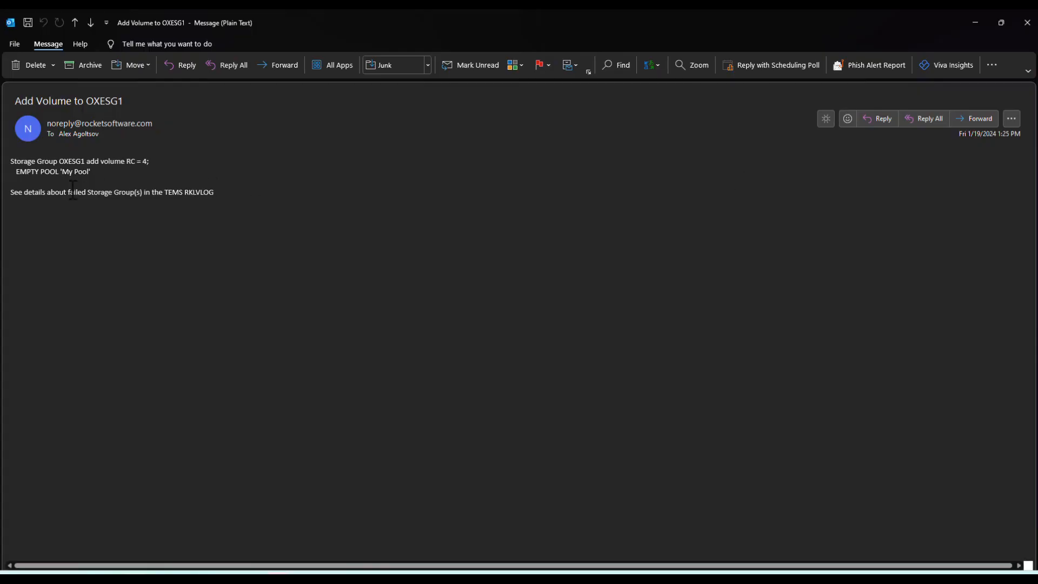
Step: Highlight the alert lines including EMPTY POOL 'My Pool', then minimize the Outlook message
drag(10, 161, 93, 173)
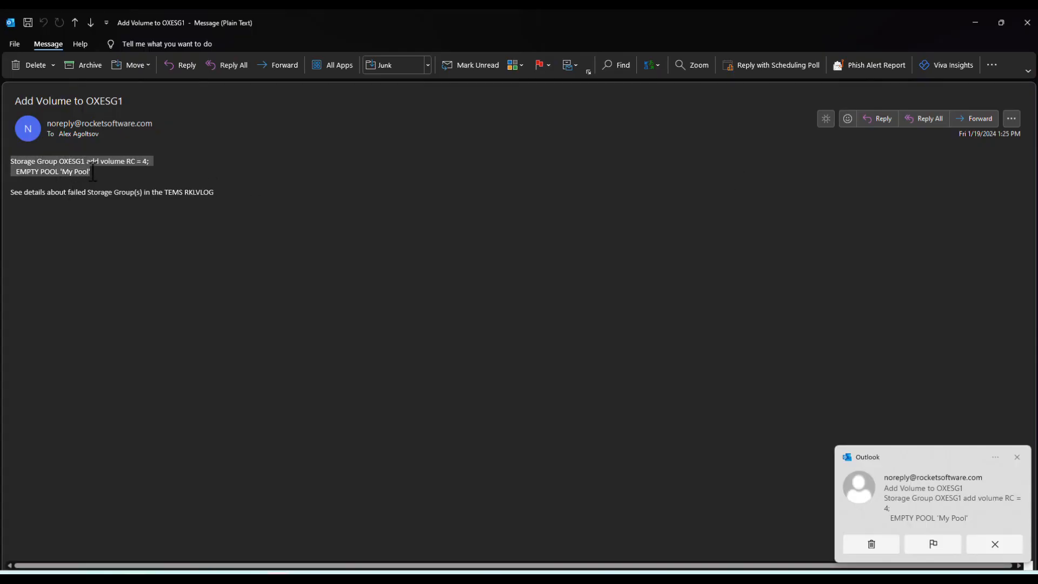
click(55, 186)
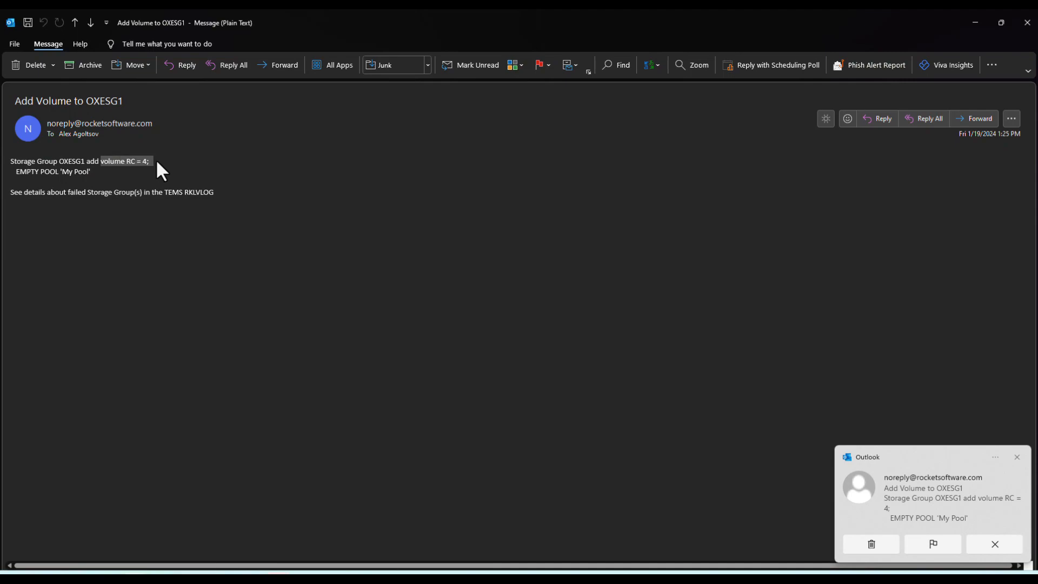
drag(16, 176, 111, 170)
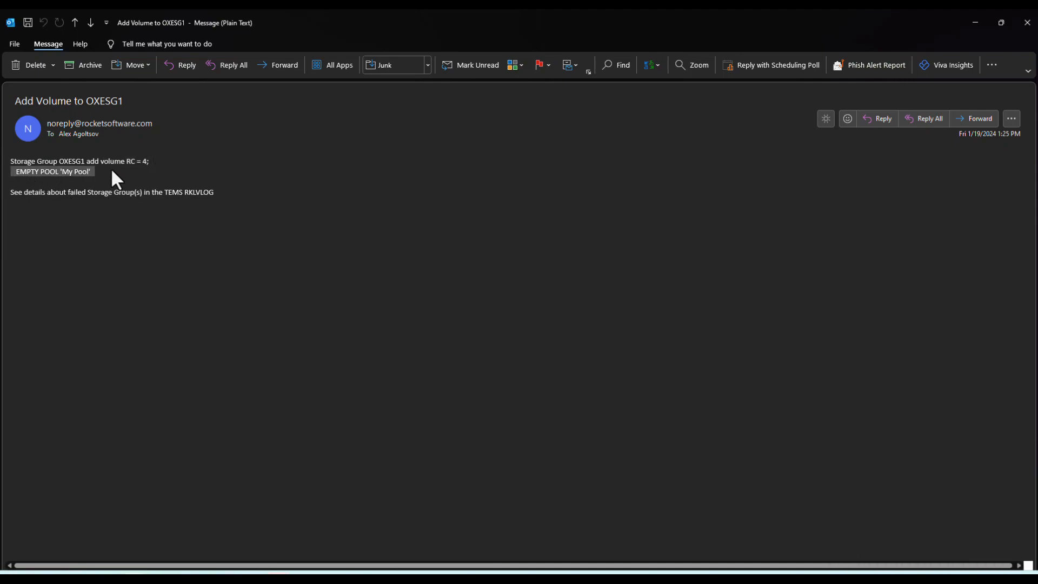
click(969, 26)
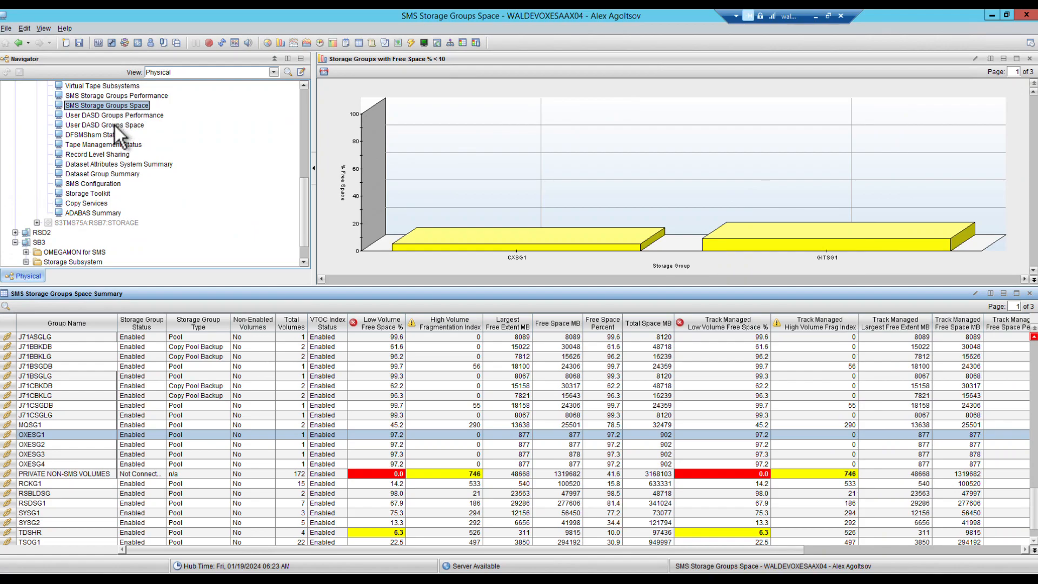
Step: Open the My Pool volume pool editor via OXESG1's Storage Group Configurations Summary
right_click(9, 435)
click(86, 522)
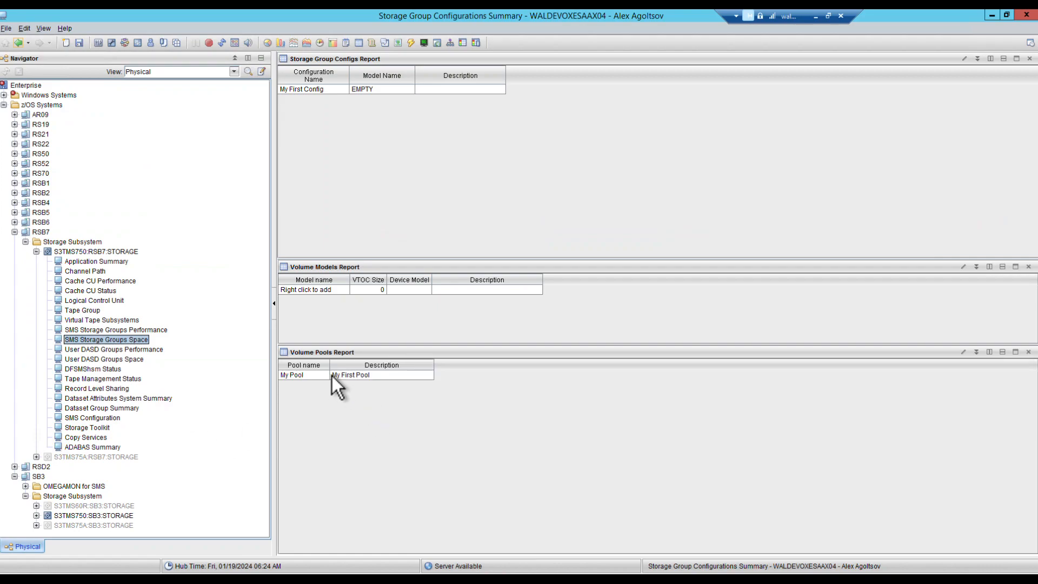
click(332, 376)
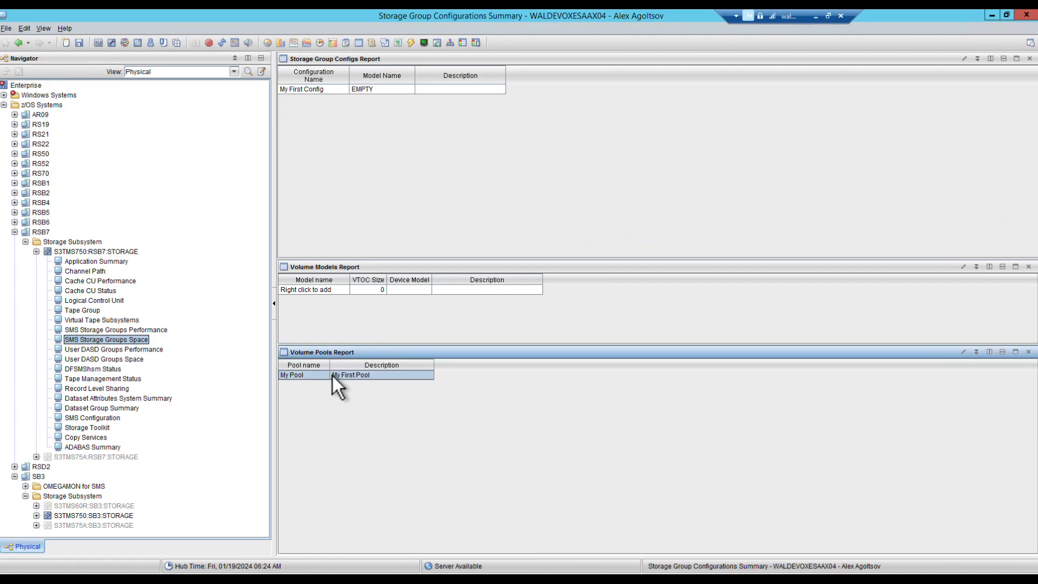
right_click(333, 375)
click(398, 235)
Step: Add volume masks XMLK02 and XMLK03 to My Pool
double_click(449, 324)
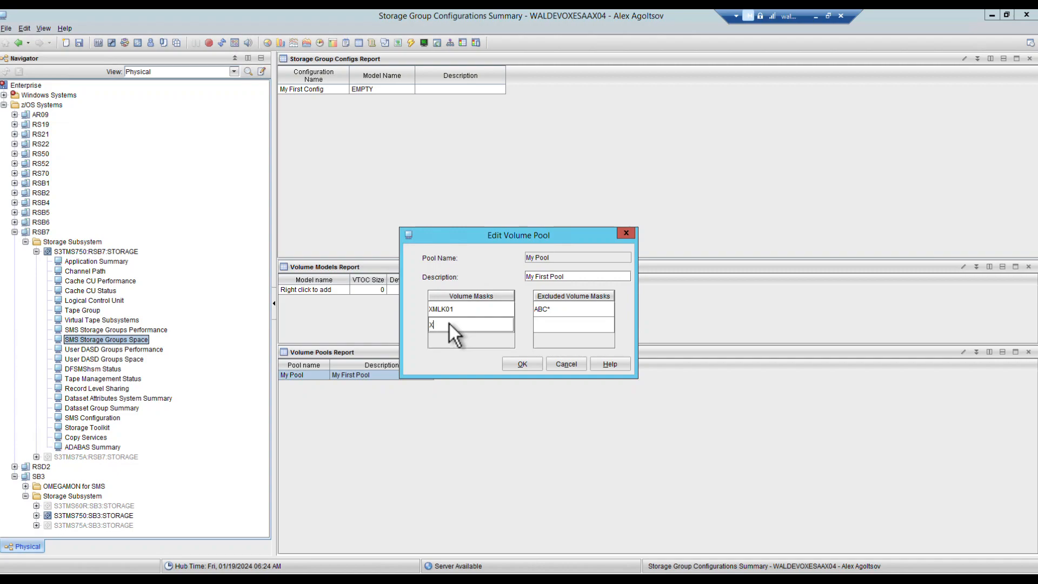
text(XMLK02)
key(Return)
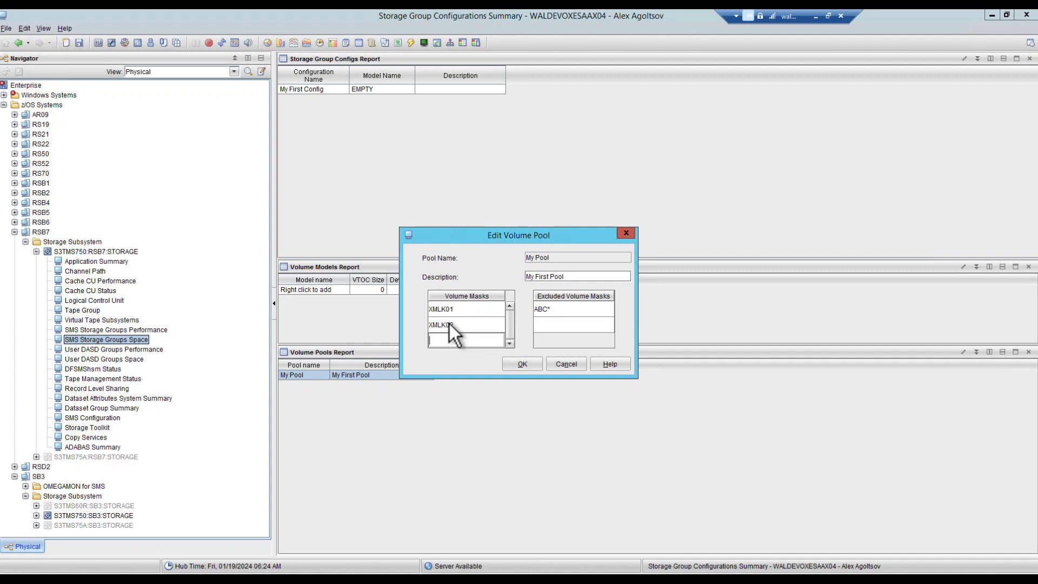
key(Return)
Step: Save XMLK04 in My Pool, then add OXESG2 as a second storage group mask to My First Config
text(XMLK04)
click(524, 358)
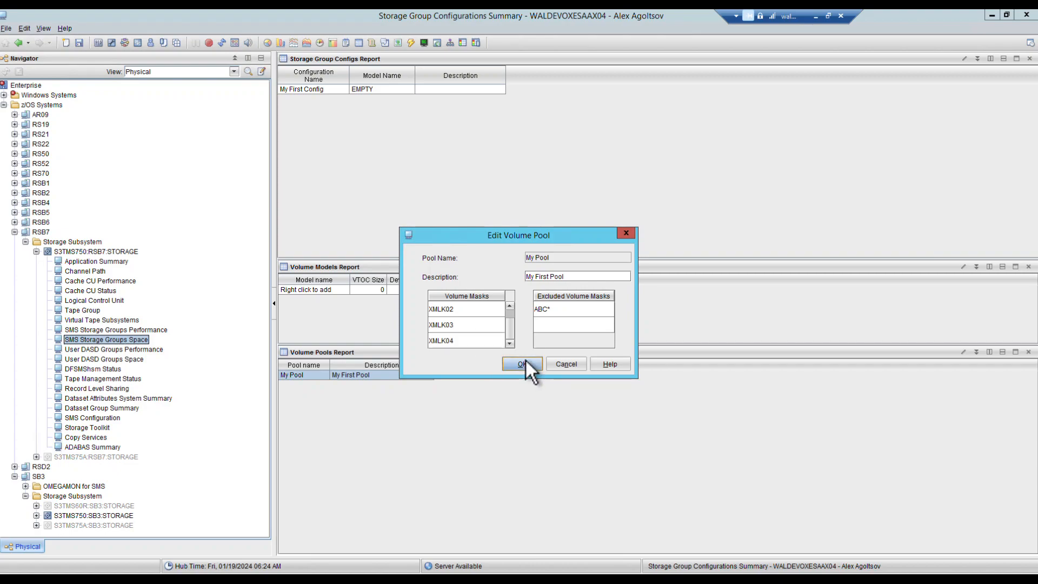
click(338, 89)
right_click(338, 90)
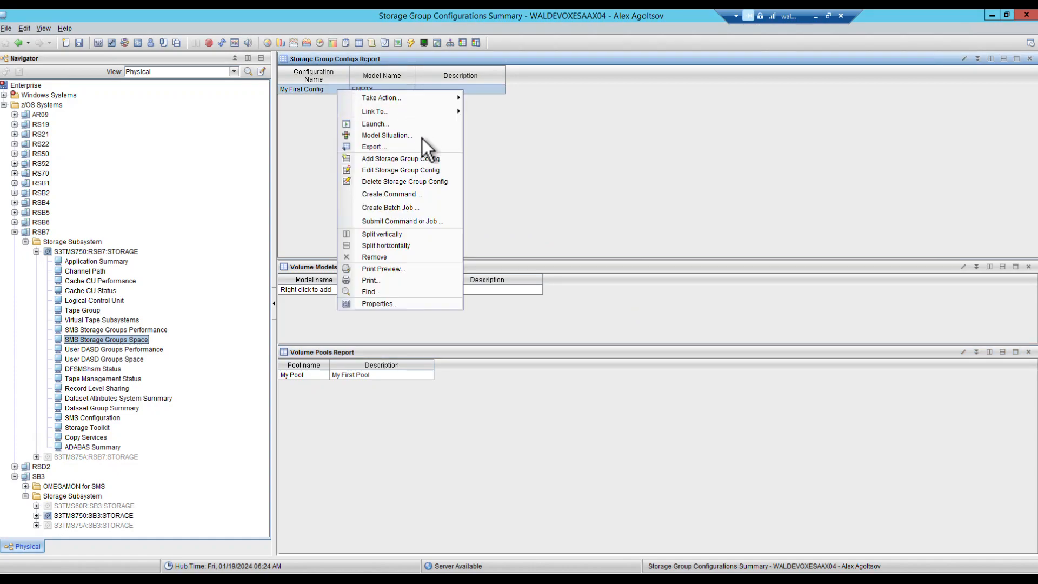
click(406, 172)
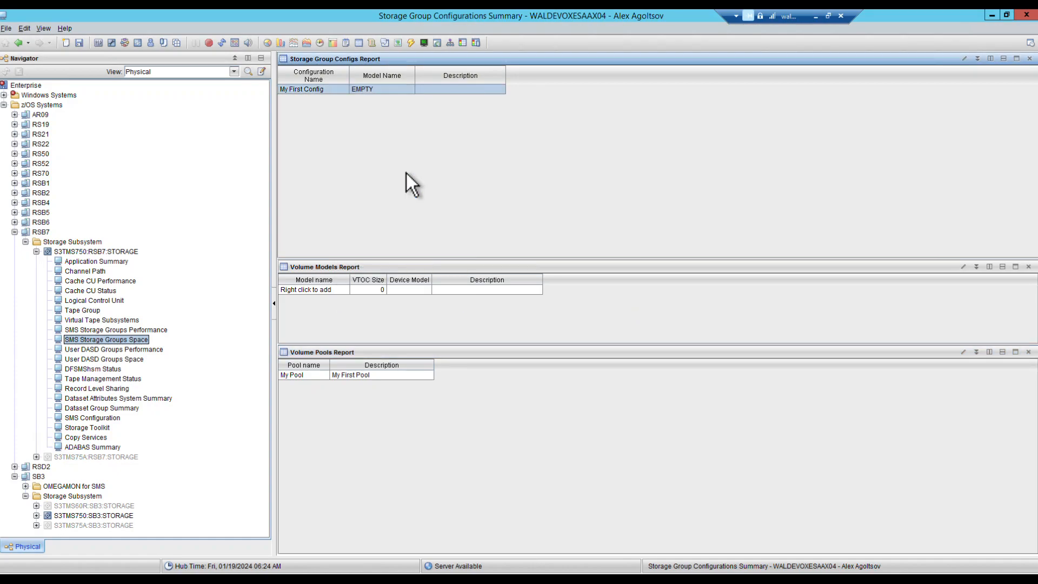
double_click(452, 334)
text(OXESG2)
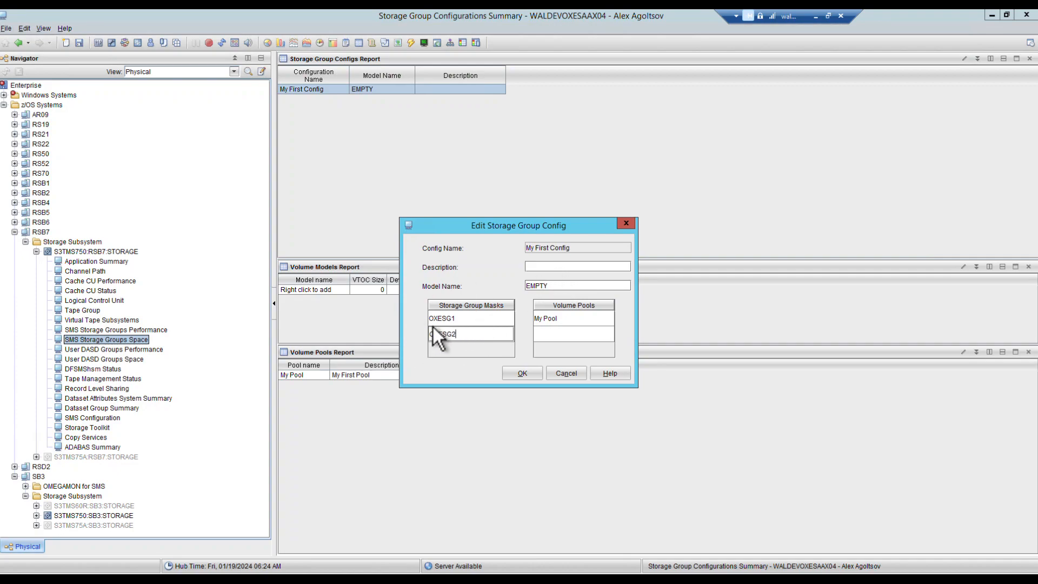
click(522, 372)
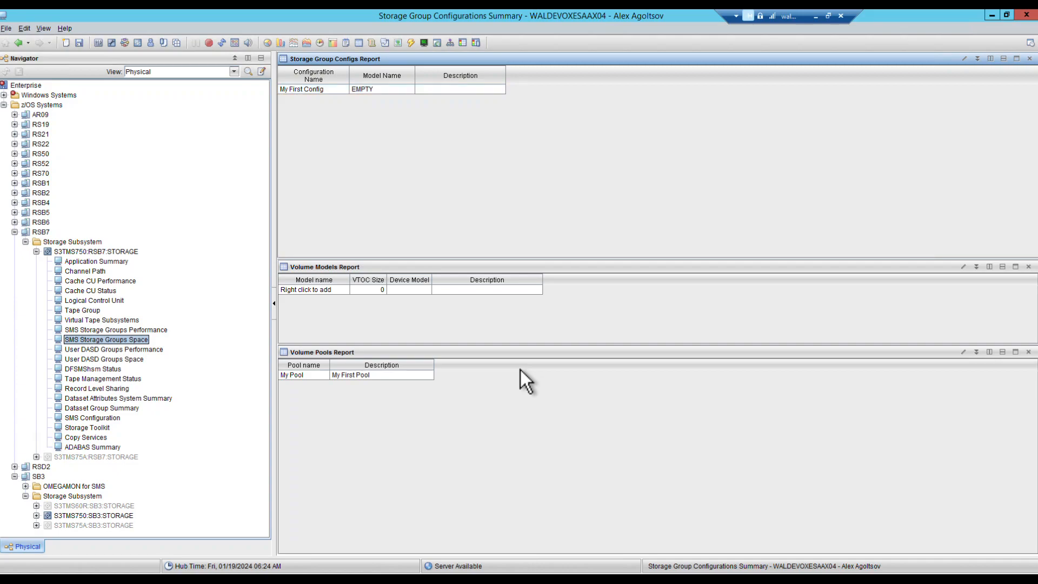
Step: Create a new Storage Subsystem situation named 'Add Volume to SGs'
click(138, 44)
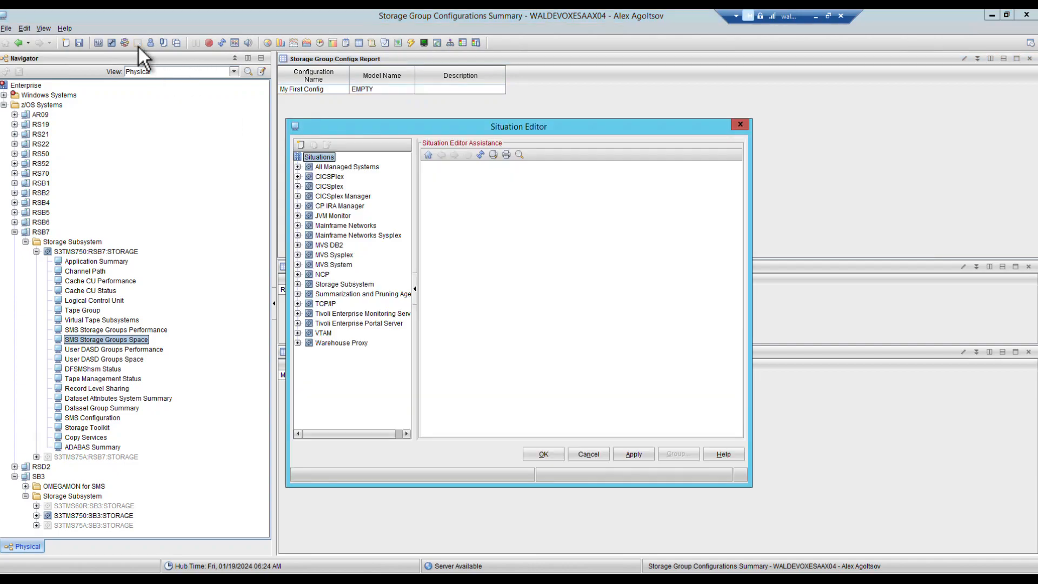
click(298, 284)
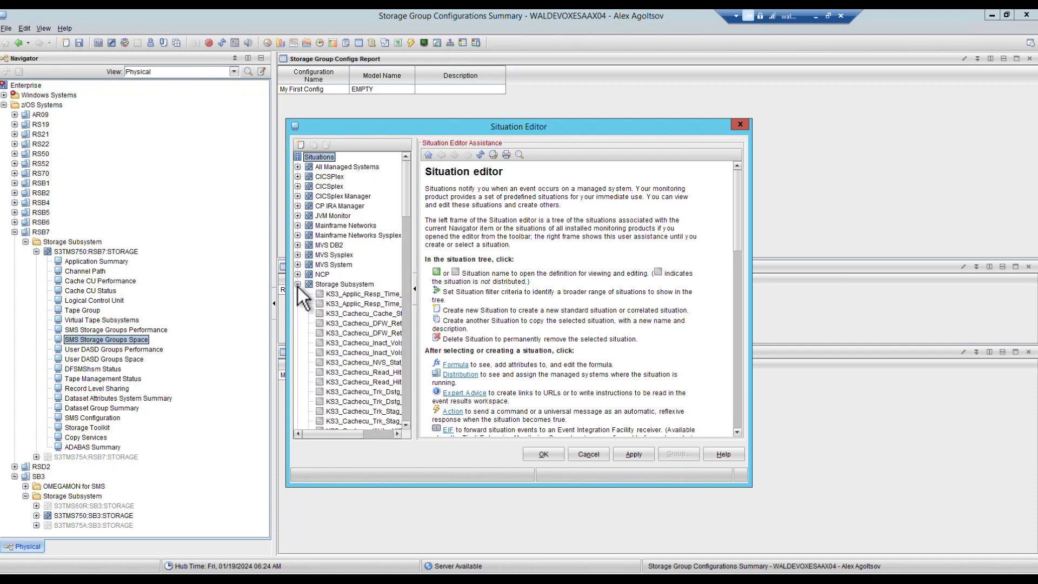
click(332, 285)
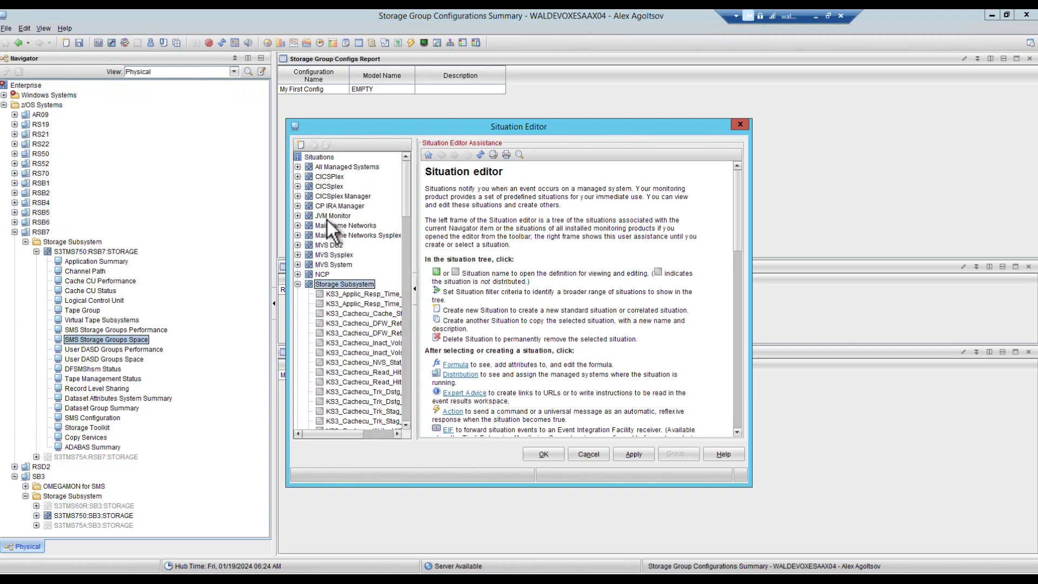
click(299, 143)
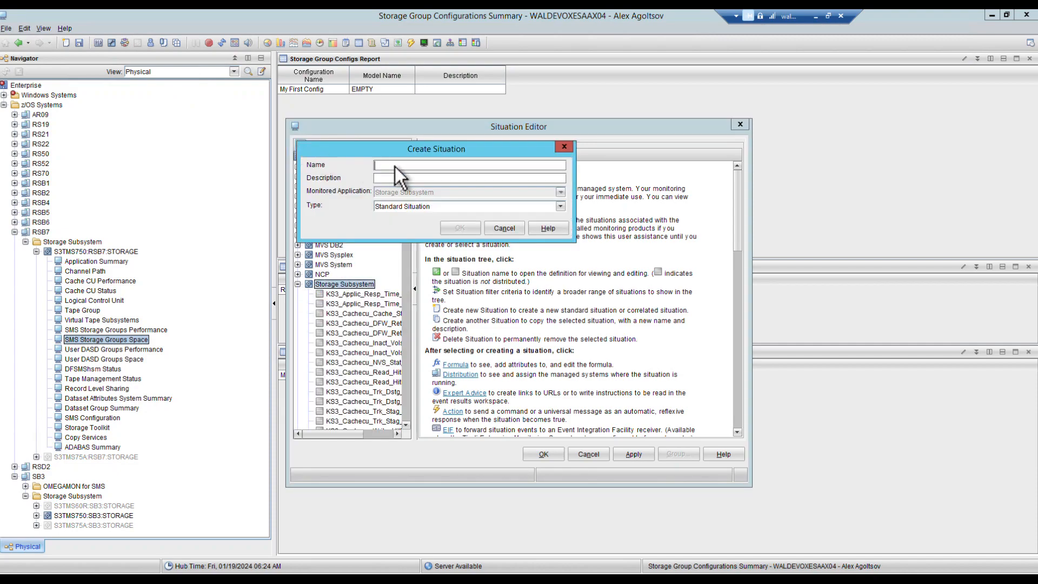
click(398, 166)
text(Add Volume to SGs)
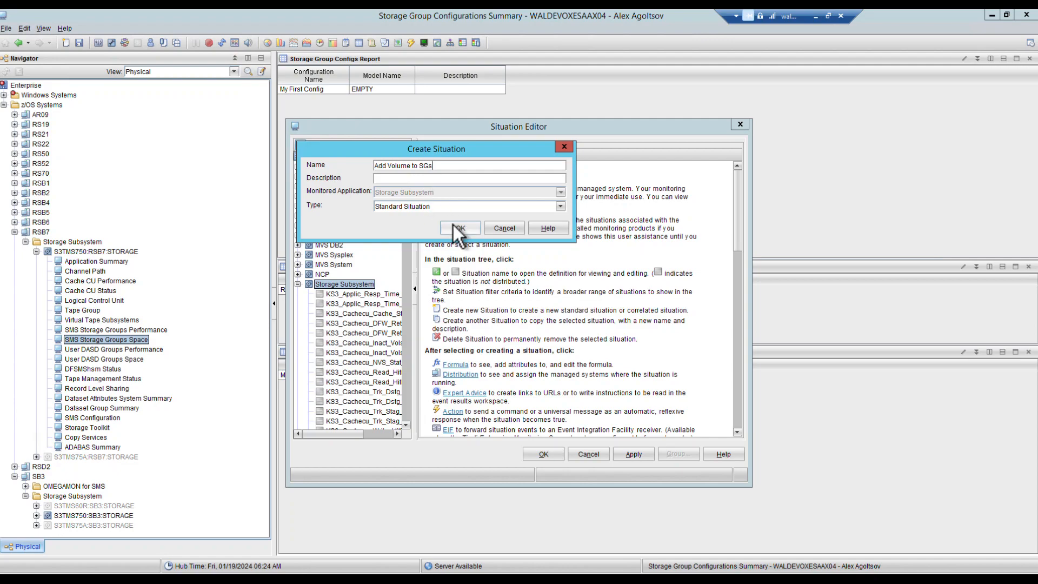
click(456, 228)
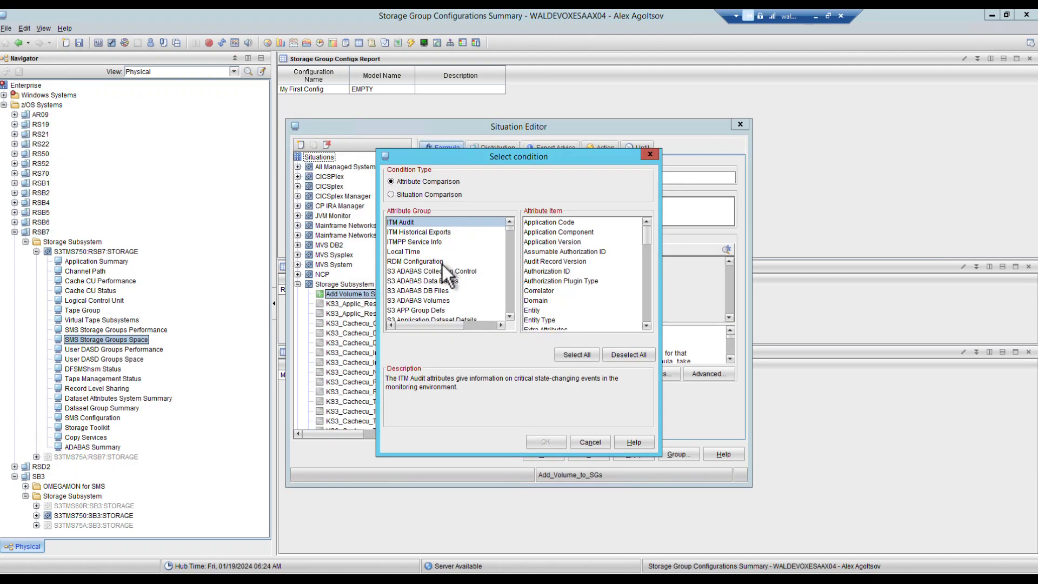
Step: Add the S3 Volume Group Summary attributes Free Space Percent and Group Name as conditions
scroll(442, 264, down, 10)
scroll(444, 246, down, 8)
scroll(443, 238, down, 5)
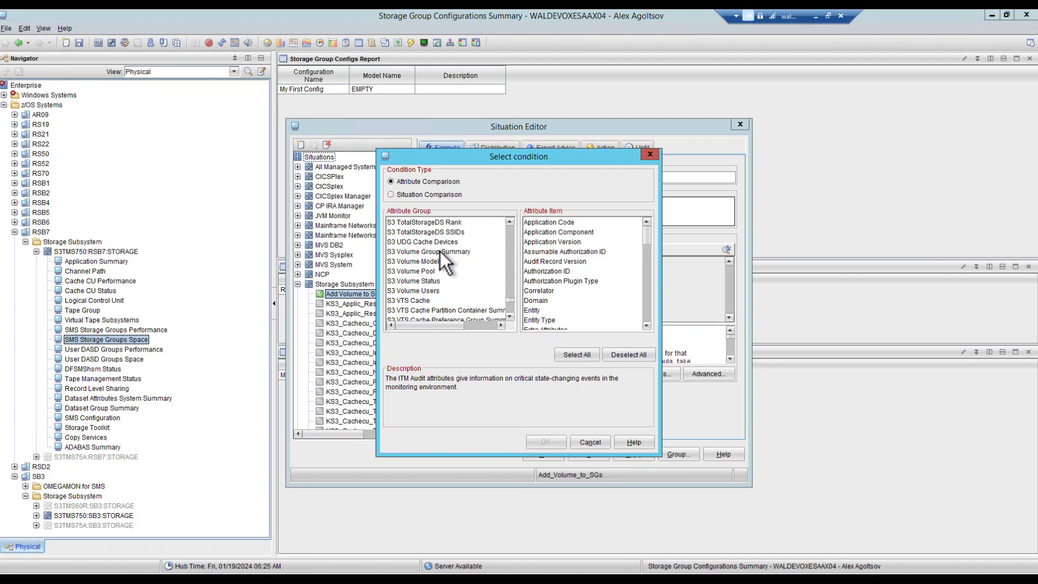
click(440, 251)
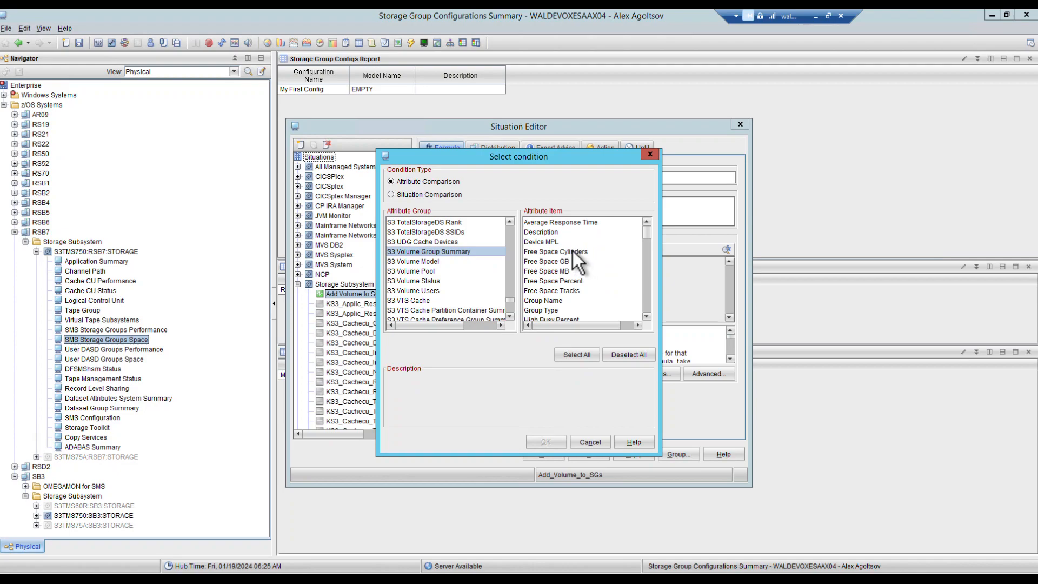
click(571, 281)
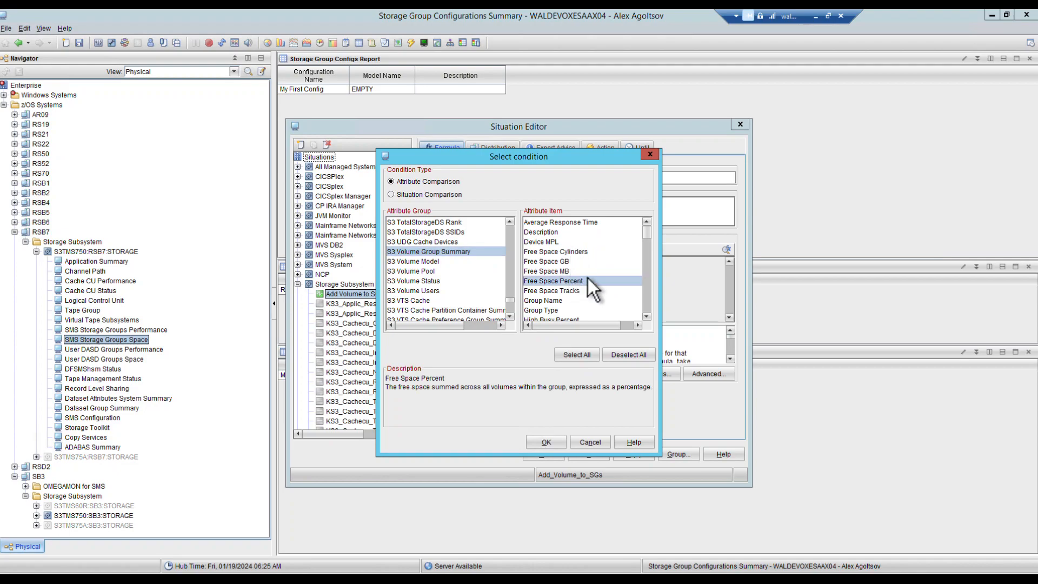
ctrl+click(547, 300)
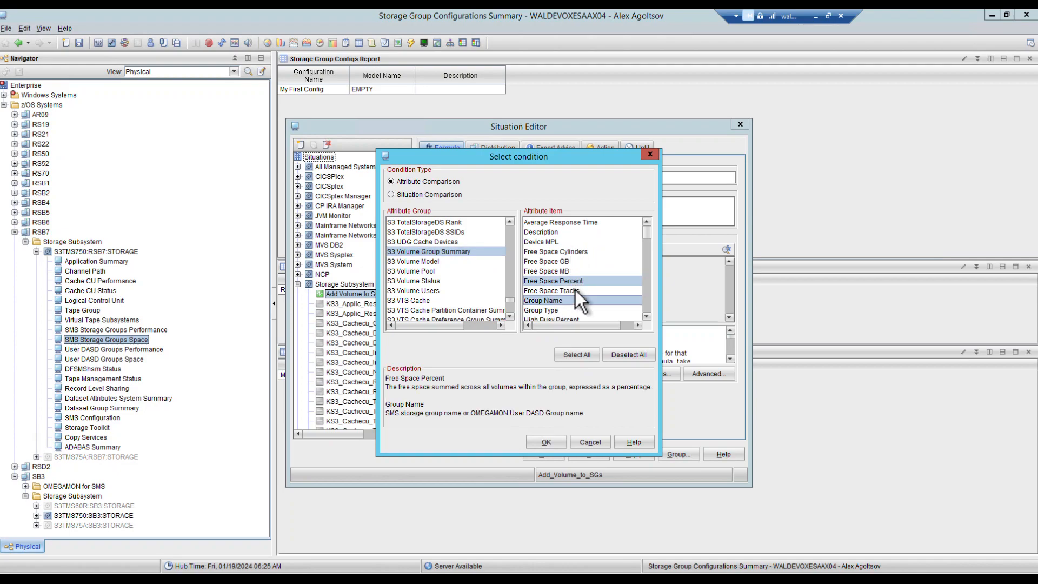
click(540, 439)
click(463, 279)
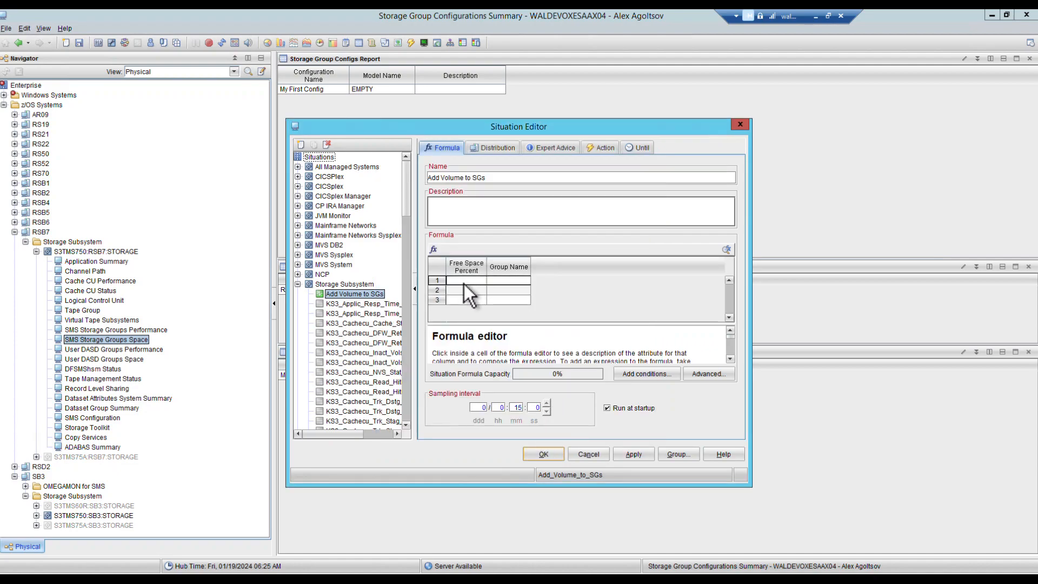
Step: Set row 1 of the formula to Free Space Percent >= 25 with Group Name OXESG1
click(464, 284)
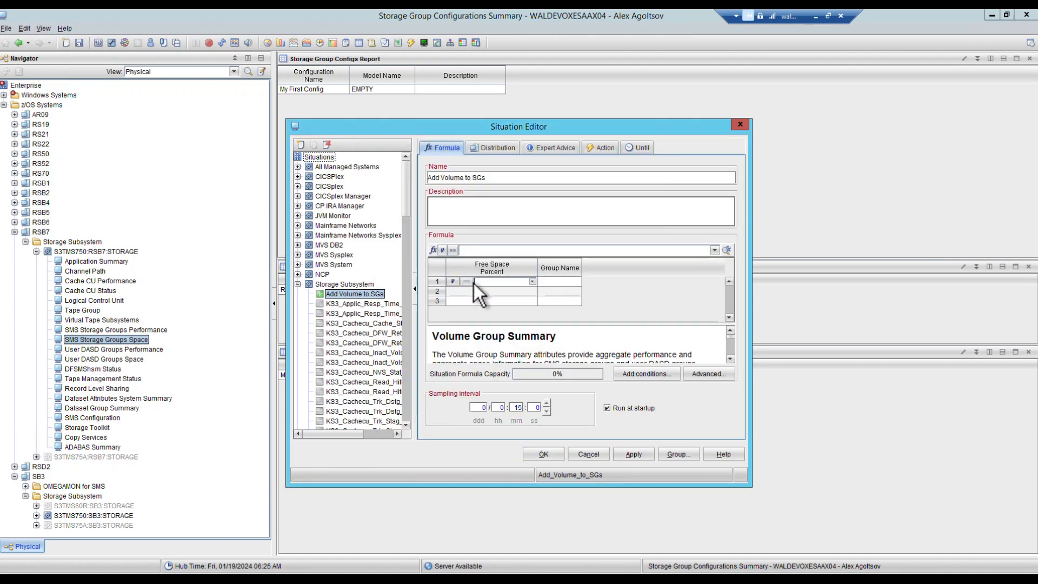
click(466, 281)
click(527, 327)
text(25)
click(556, 282)
text(OXESG1)
key(Return)
Step: Set row 2 to Free Space Percent > 30.0 with Group Name OXESG2, and review the full formula
click(471, 292)
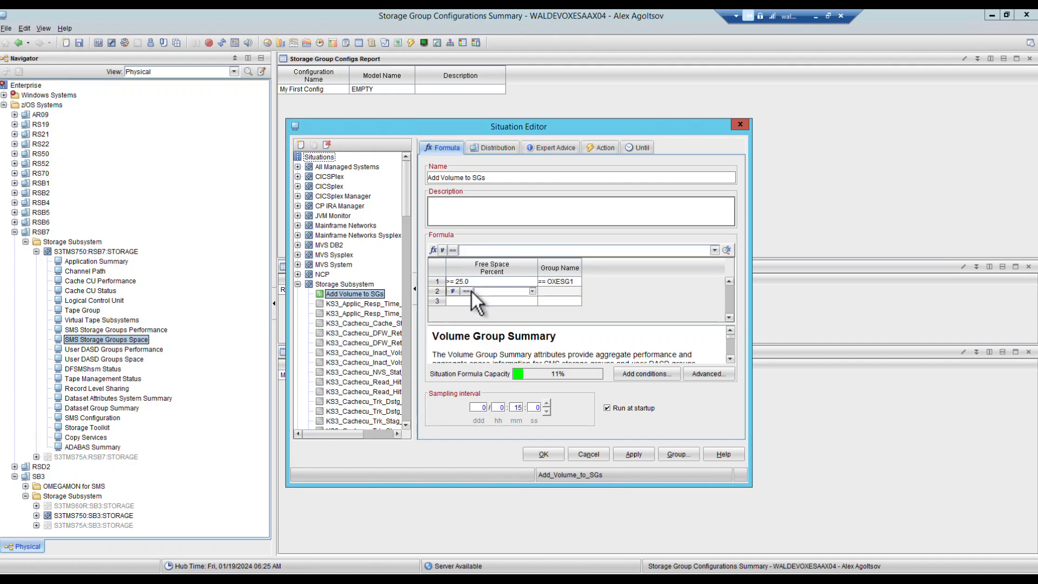
click(573, 294)
click(470, 292)
click(465, 292)
click(531, 329)
click(562, 291)
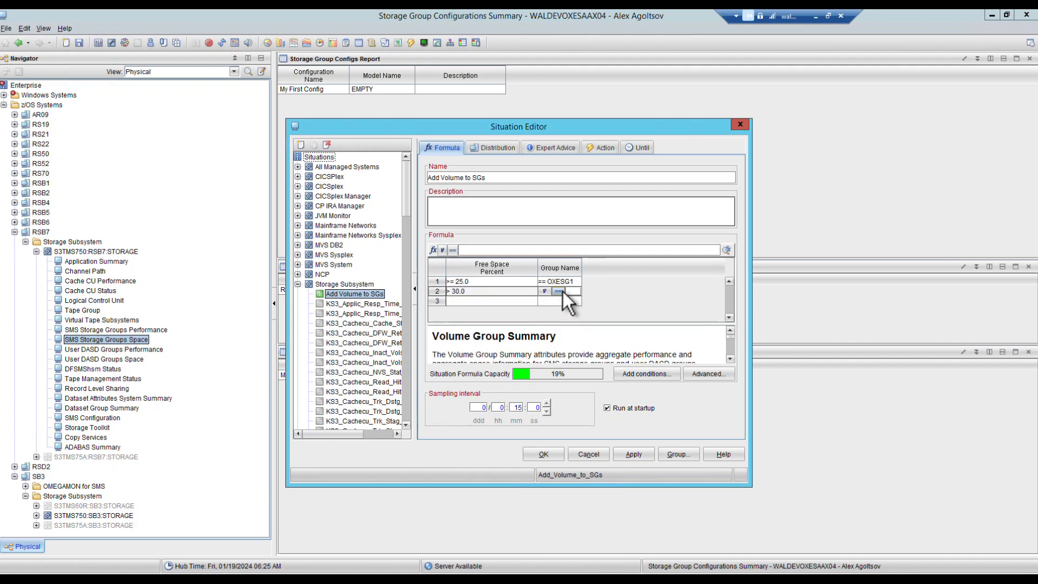
text(OXESG2)
click(727, 249)
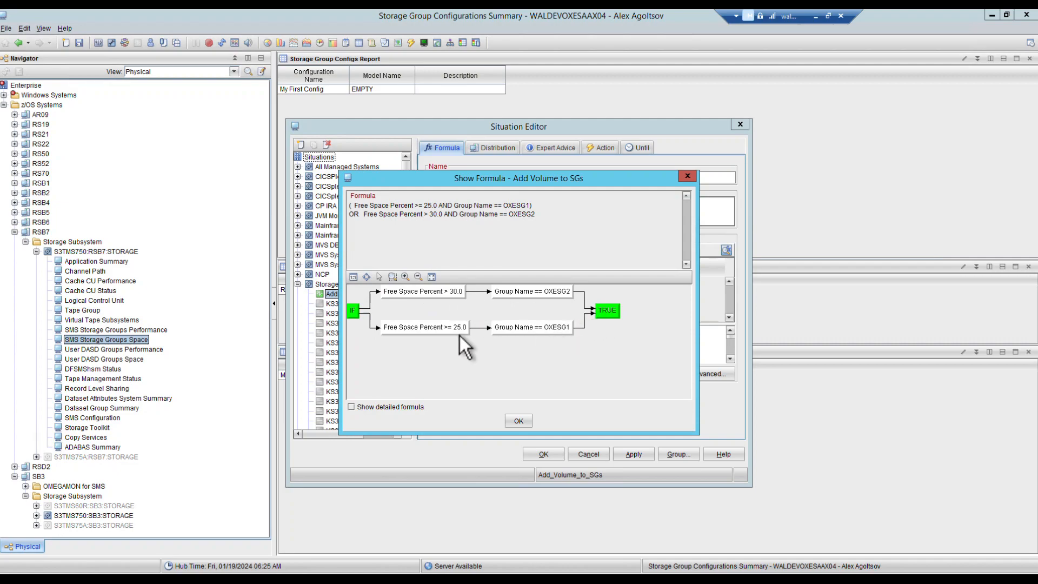
click(521, 417)
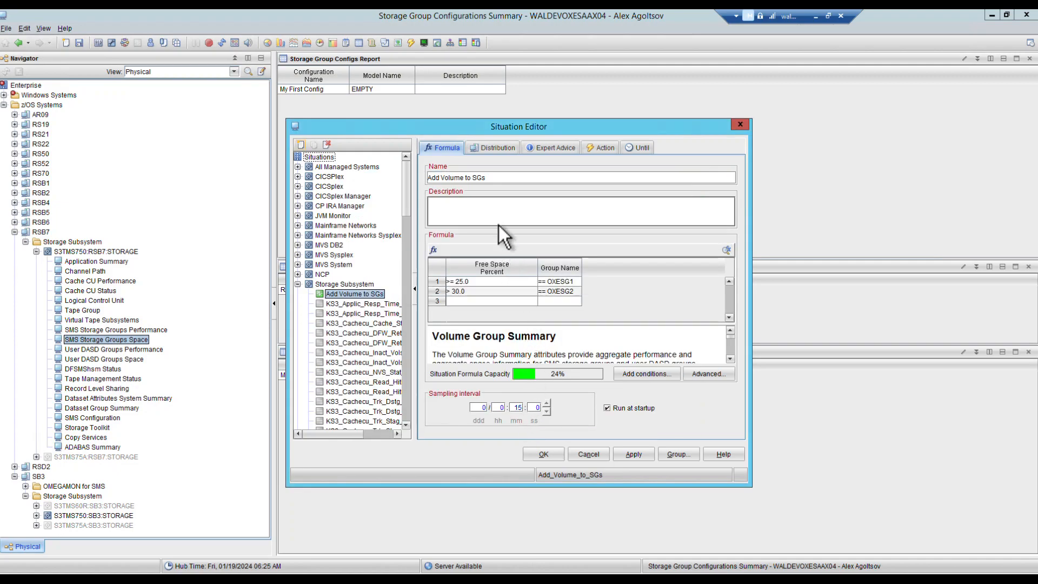
Step: Distribute the situation to S3TMS750:RSB7:STORAGE
click(489, 150)
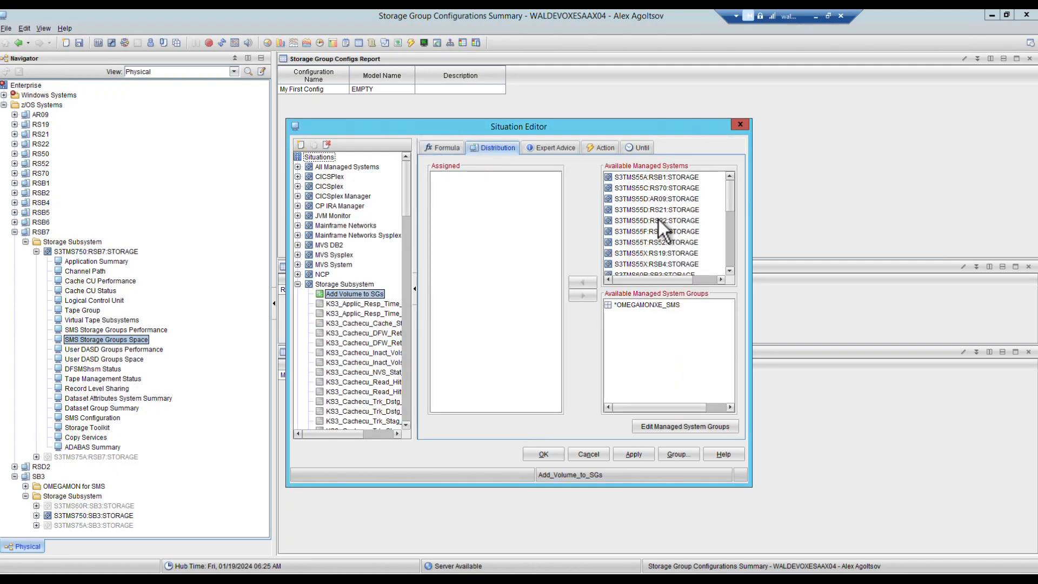
scroll(690, 203, down, 5)
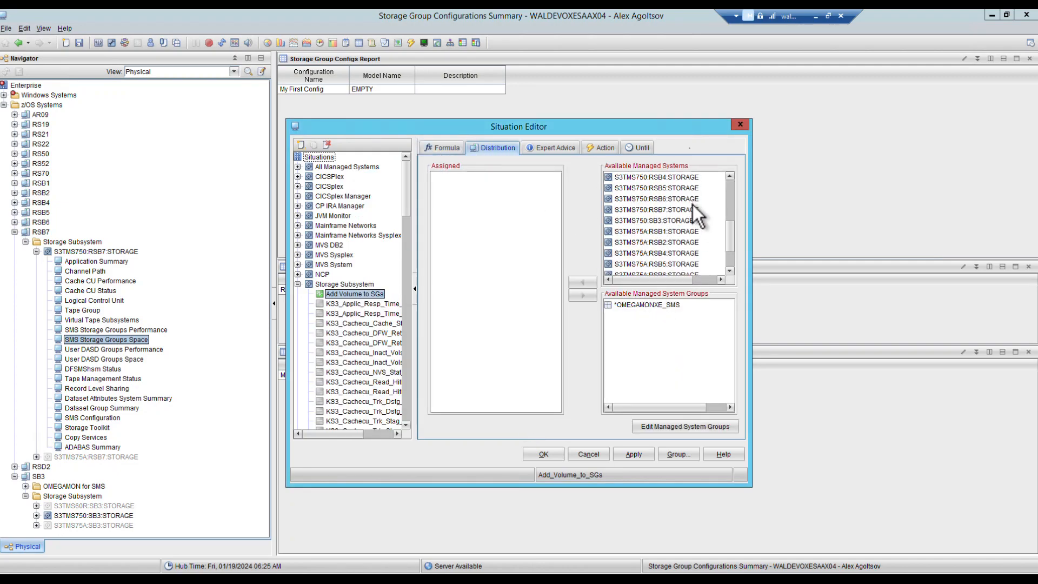
click(689, 207)
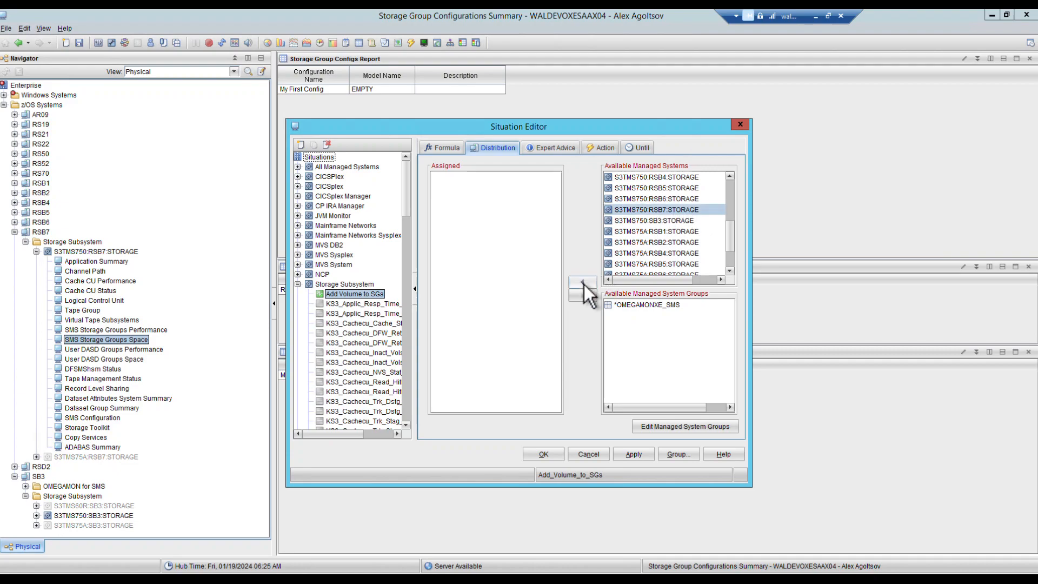
click(582, 283)
Step: Make the situation take a Storage Action on each item and in each interval
click(599, 146)
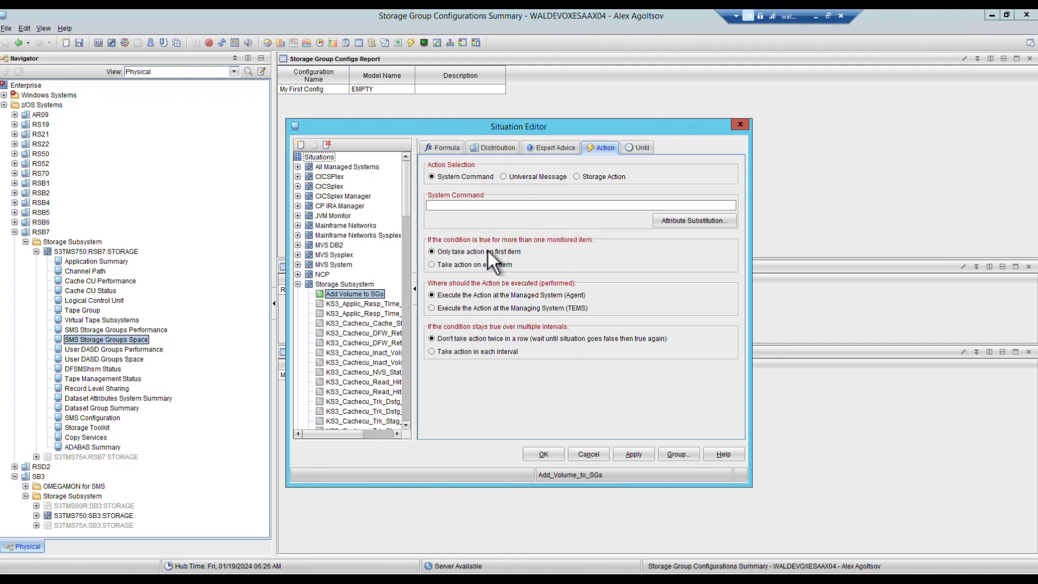
click(494, 267)
click(481, 350)
click(608, 175)
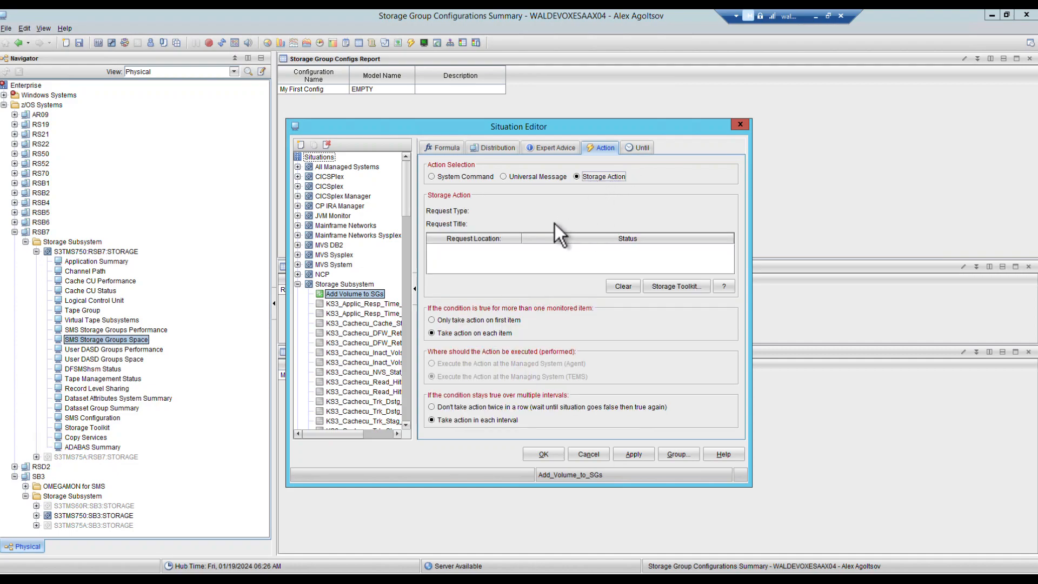
click(672, 287)
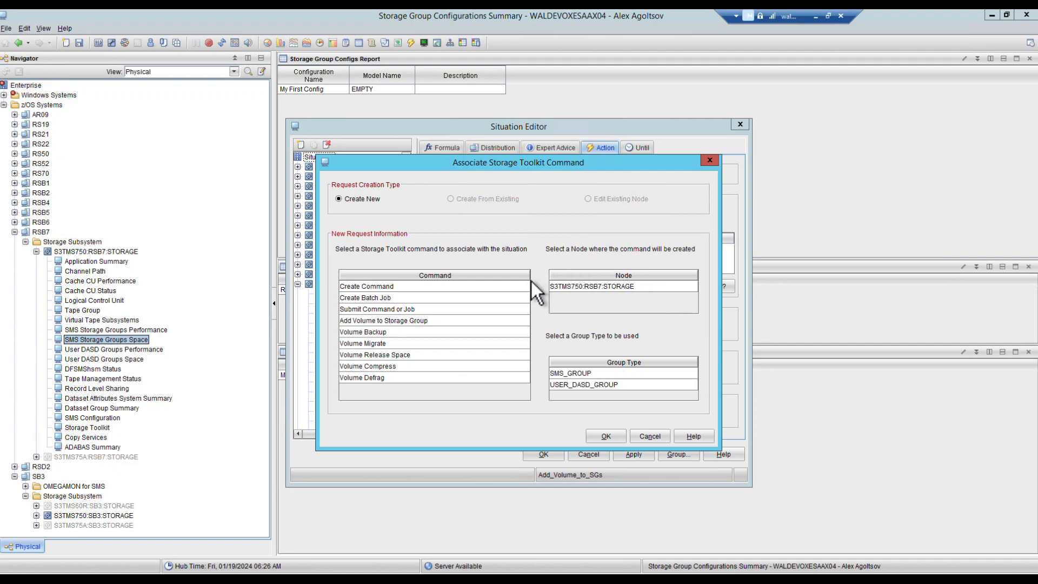
Step: Choose the Add Volume to Storage Group command on S3TMS750:RSB7:STORAGE for SMS_GROUP groups
click(417, 323)
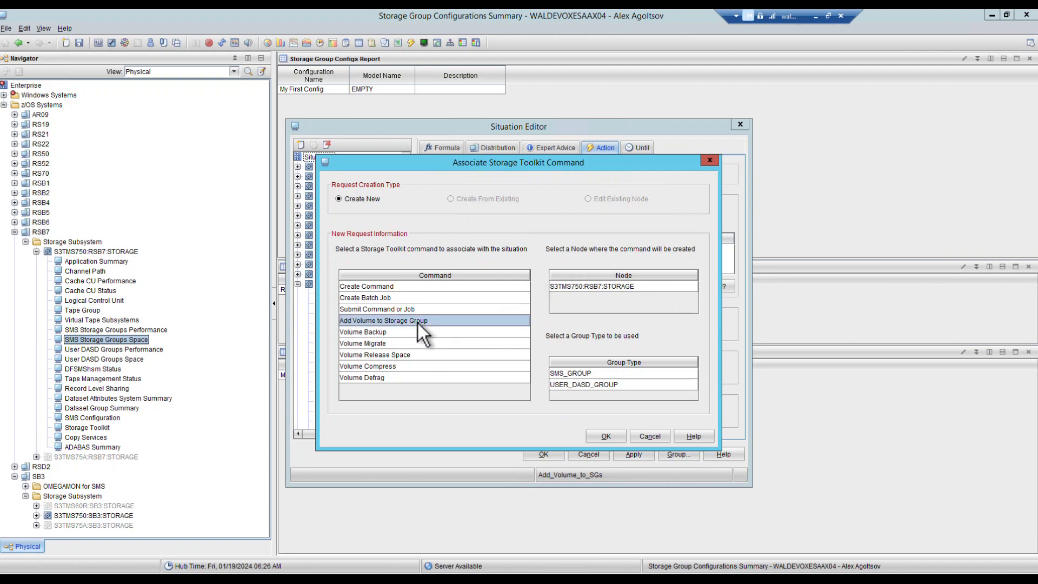
click(588, 287)
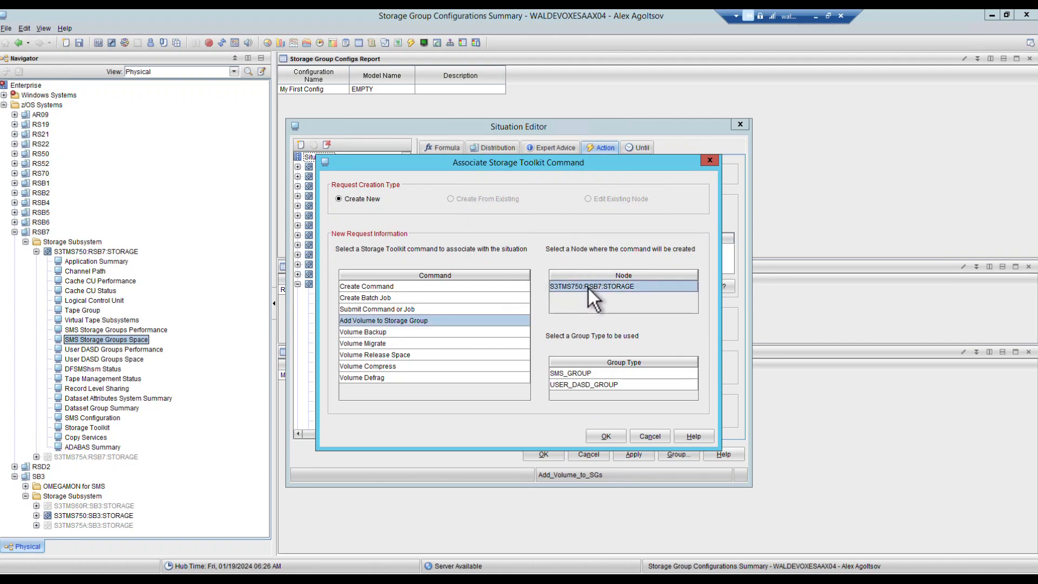
click(582, 374)
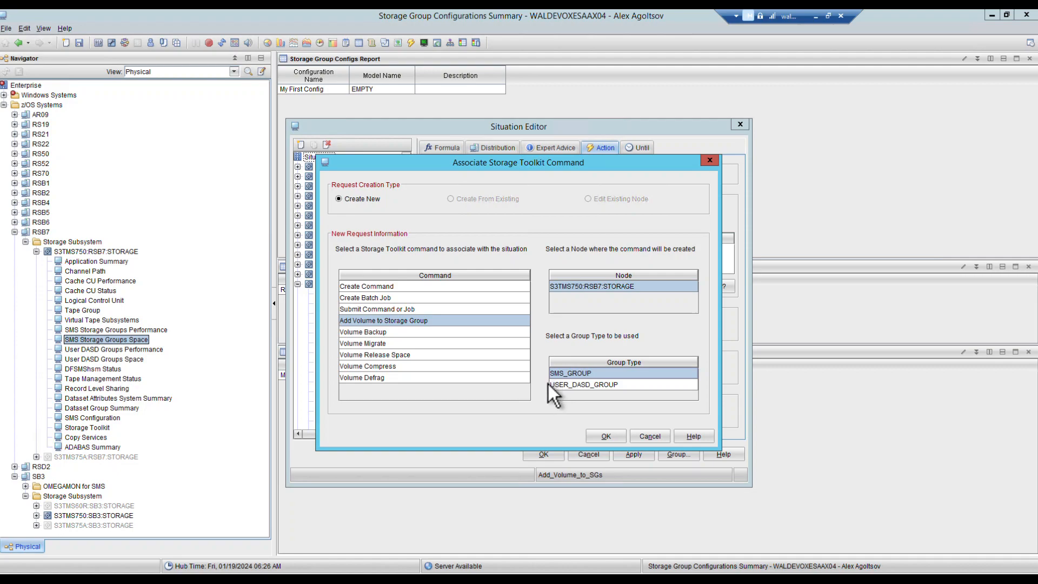
click(611, 435)
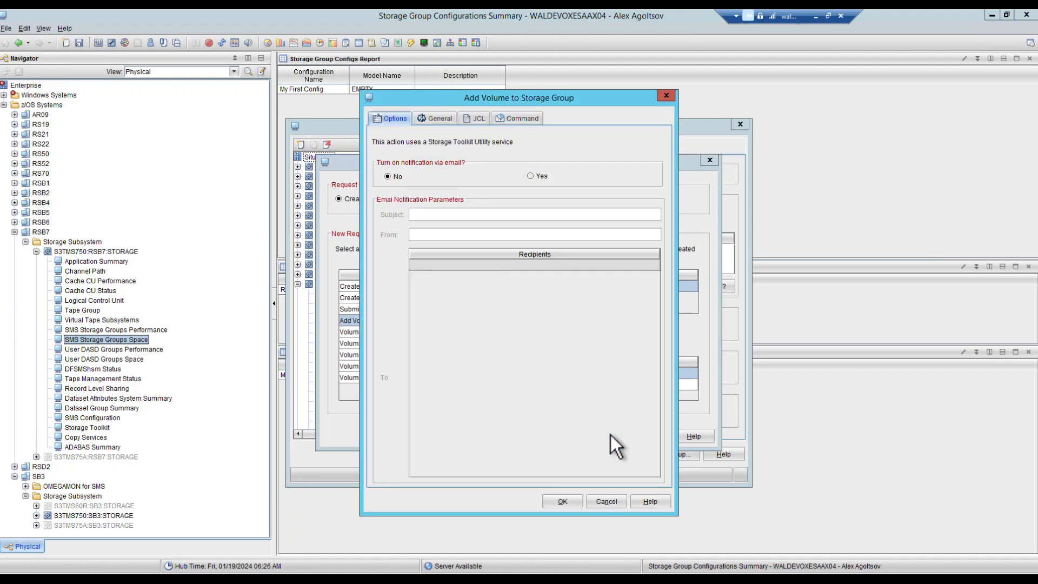
Step: Enable e-mail notification and fill in the subject, sender address and a recipient address
click(532, 178)
click(437, 214)
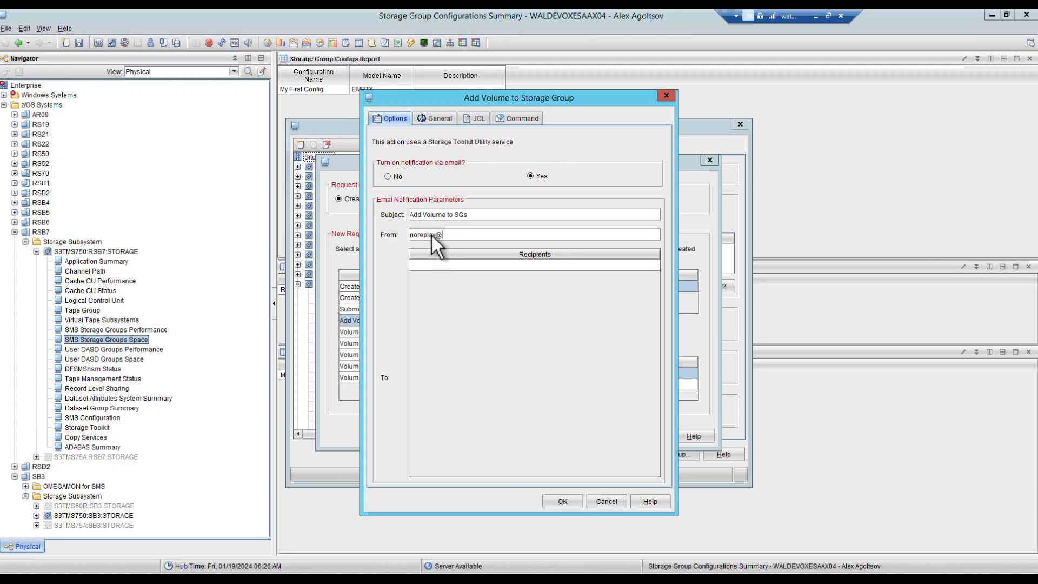
text(tsoftware.com)
key(Left)
key(Left)
key(Left)
key(Left)
key(Left)
key(Left)
key(Left)
key(Left)
key(Left)
text(f)
click(458, 265)
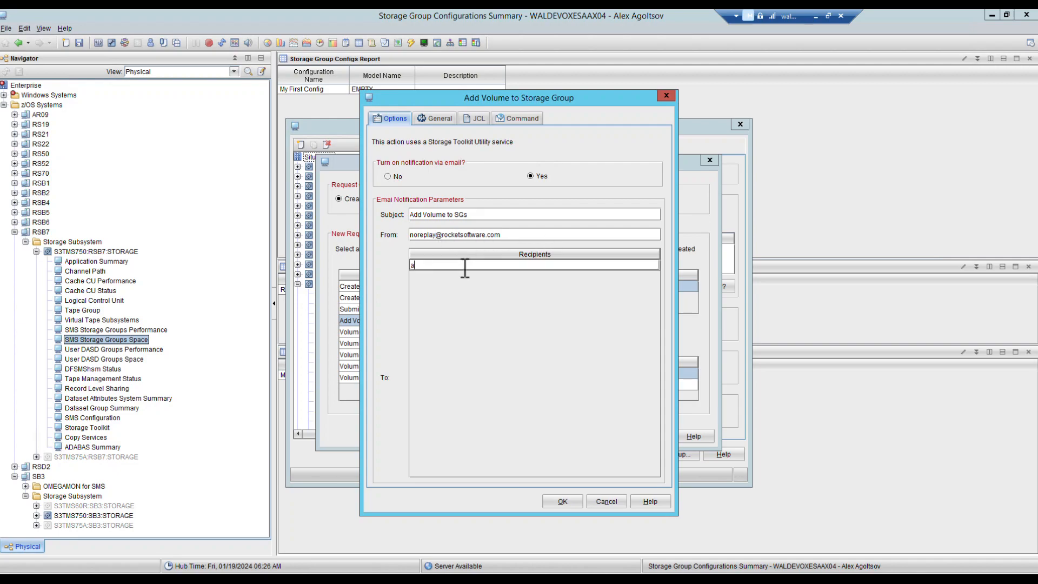
Step: Trim the job card to two lines and name the action 'Add Volume to SG by Situation'
click(473, 122)
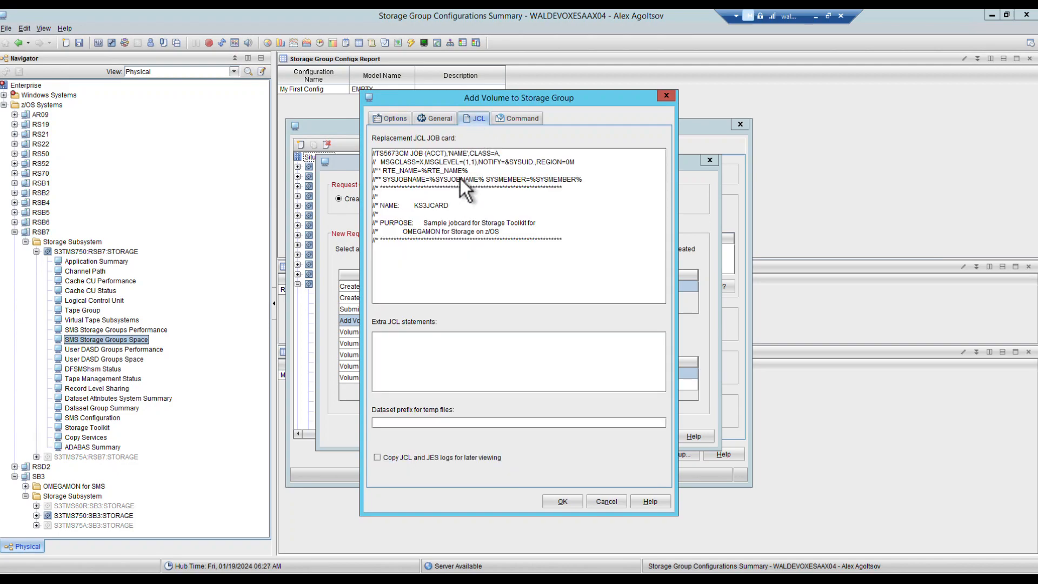
drag(577, 239, 359, 172)
key(BackSpace)
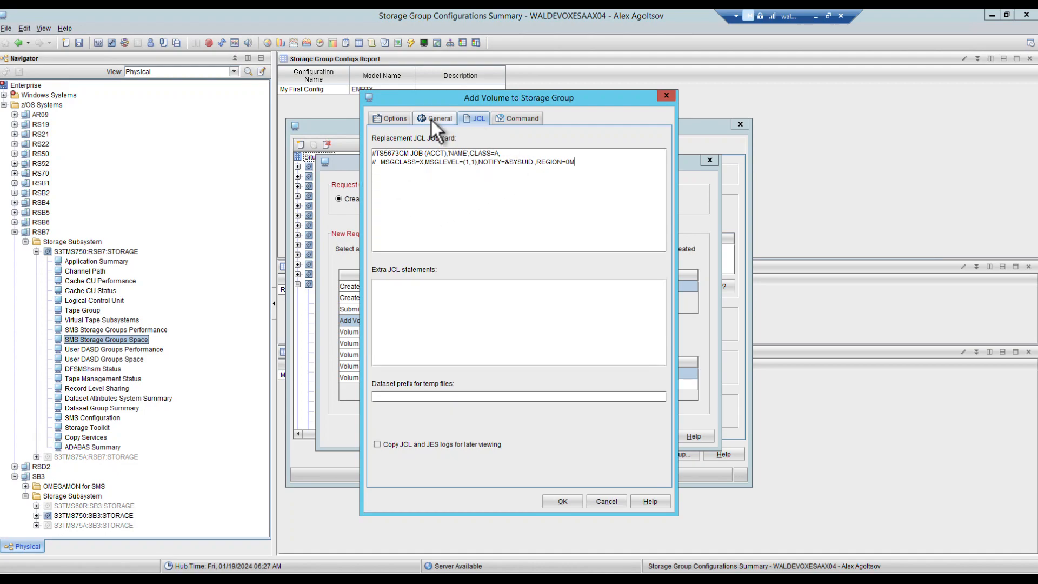
click(431, 120)
click(407, 171)
text(Add Volum)
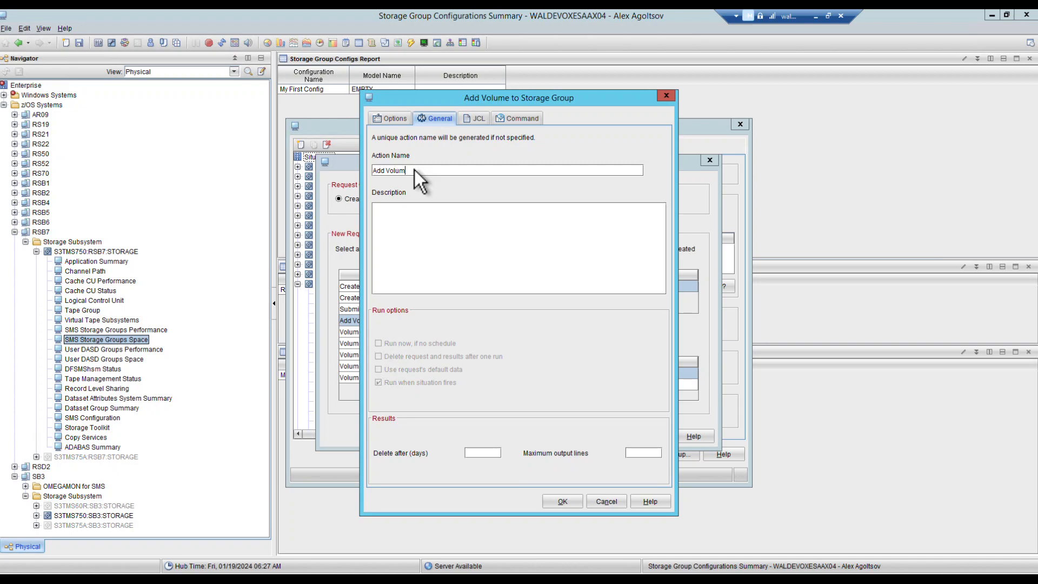
text(e to SG by Situation)
click(562, 499)
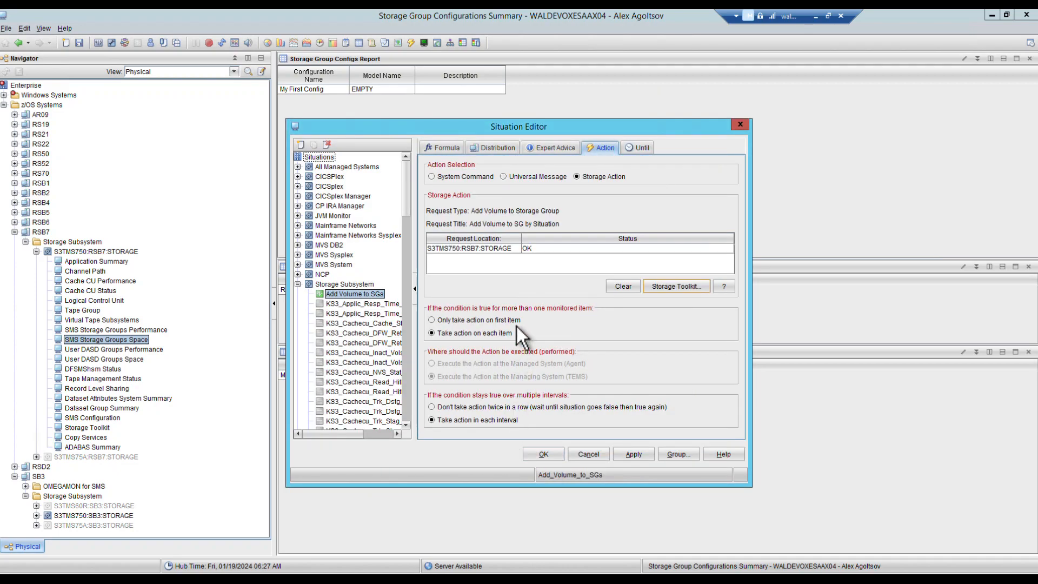
Step: Apply the Add Volume to SGs situation changes and close the Situation Editor
click(640, 452)
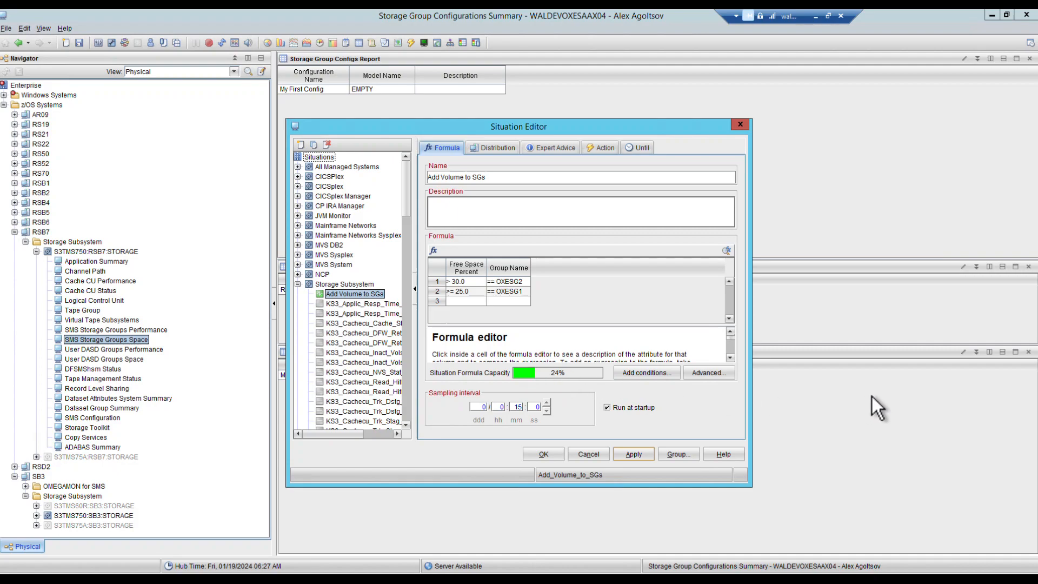
click(740, 125)
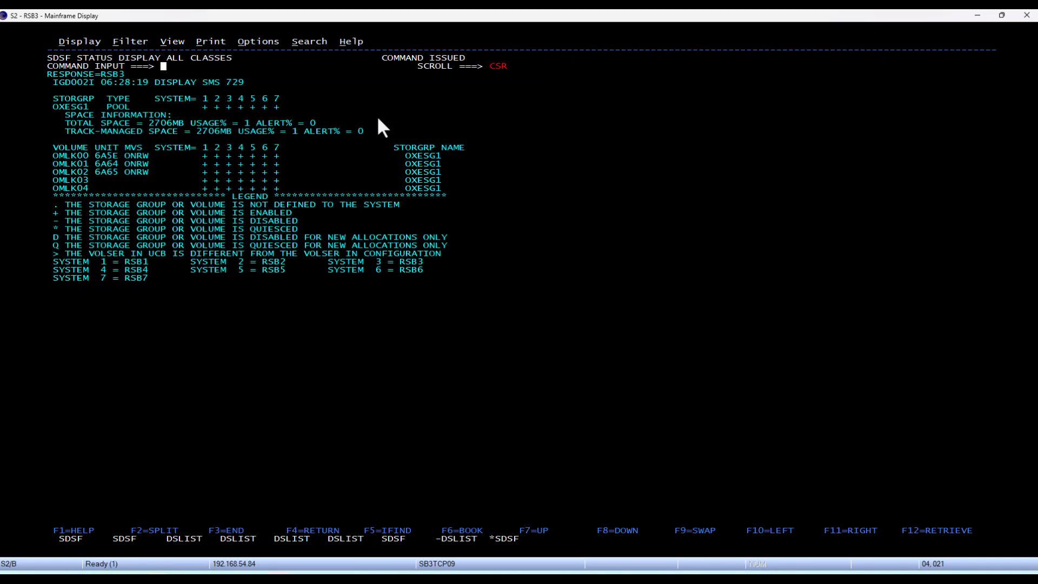
Step: Highlight the new OMLK02 volume in OXESG1's list, then clear the output
drag(47, 171, 500, 180)
click(467, 172)
key(Return)
Step: Reissue the recalled D SMS,SG command for OXESG2 and point out volume OMLK11
text(/)
key(Return)
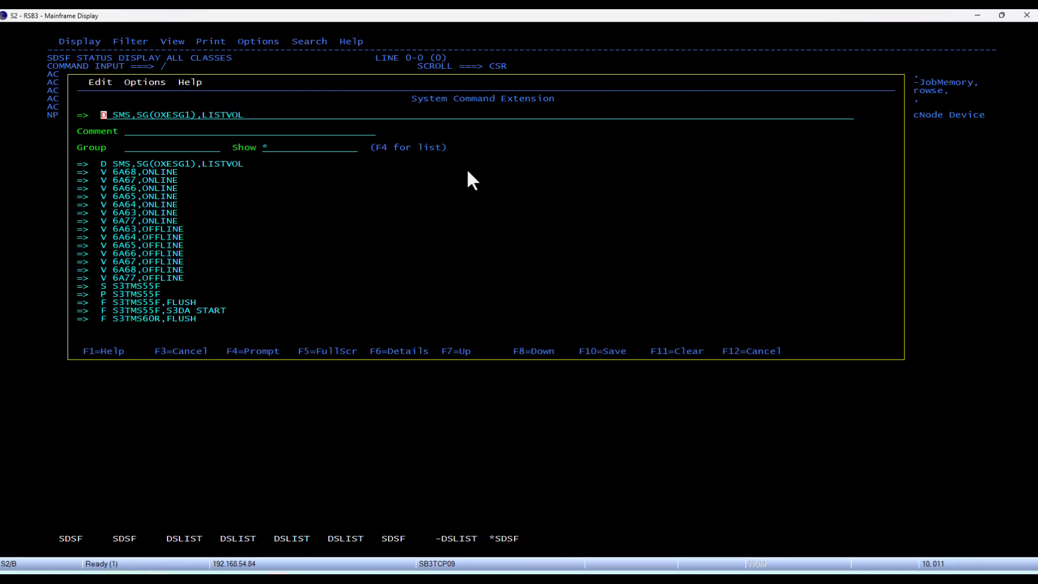
click(190, 117)
text(2)
key(Return)
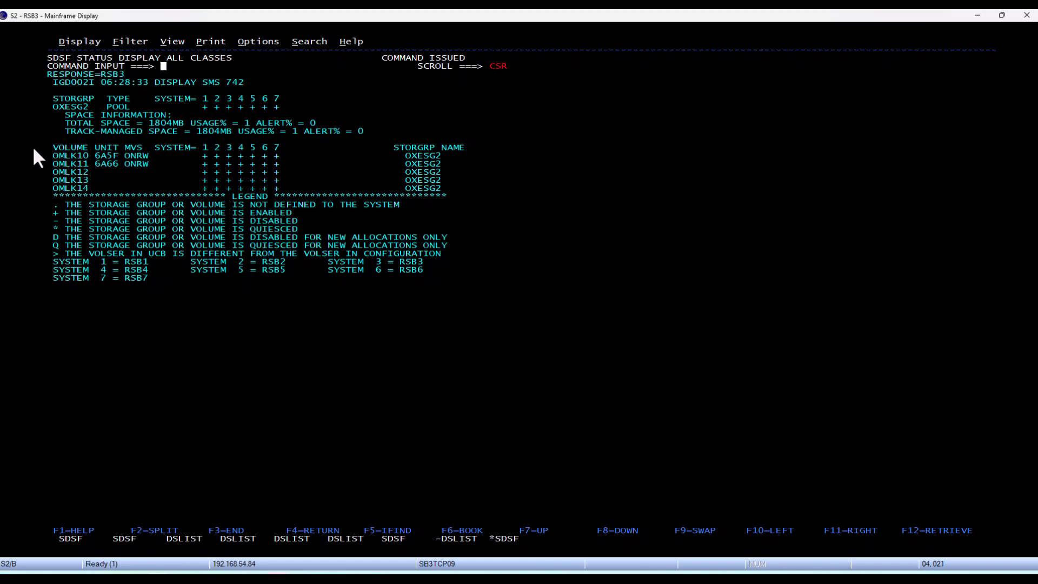
drag(53, 160, 480, 165)
click(450, 140)
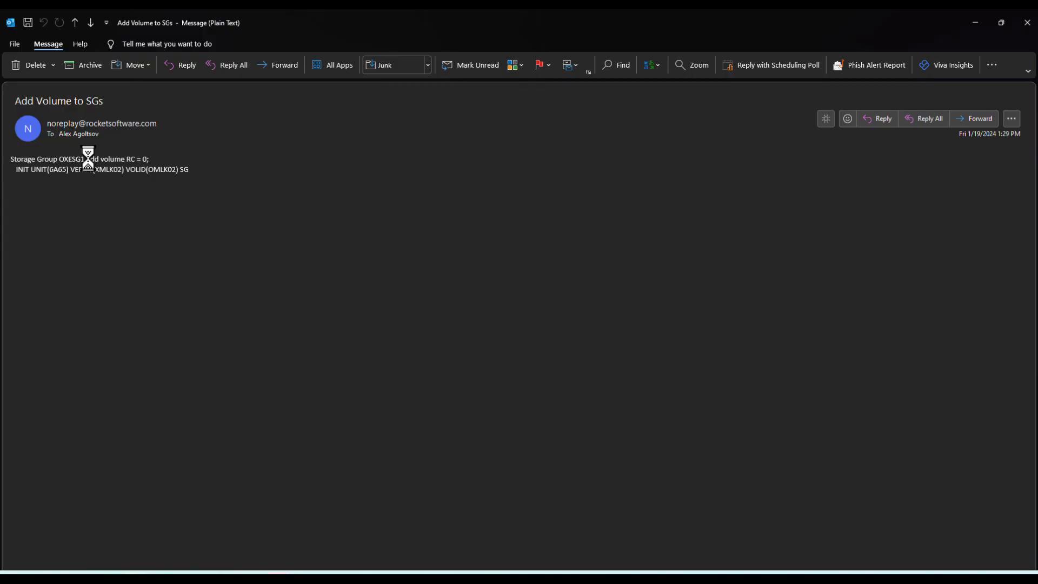
Step: Check the e-mail's INIT UNIT line showing OMLK02 added to OXESG1, then close it
drag(16, 169, 194, 171)
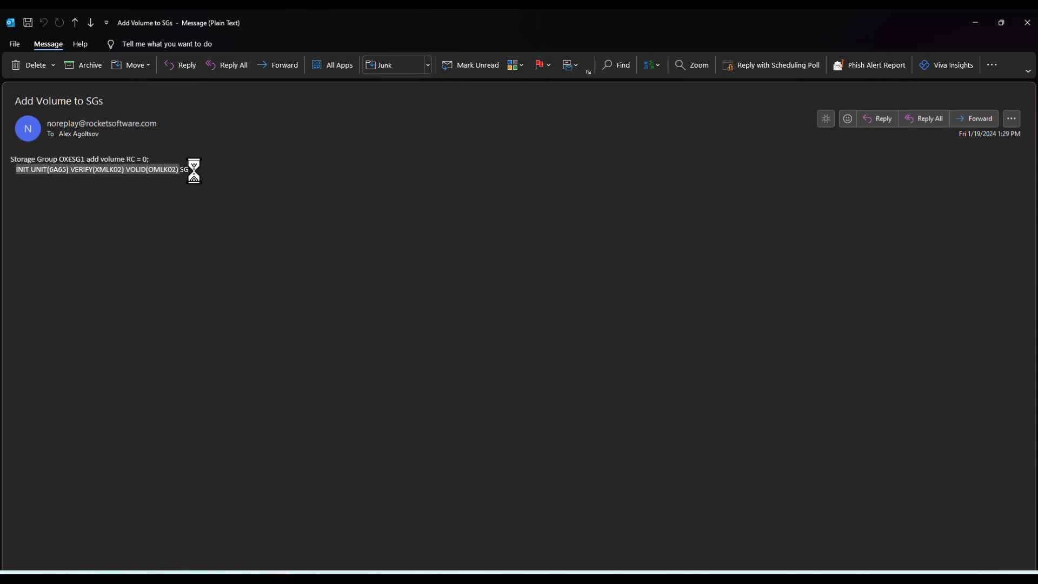
click(156, 171)
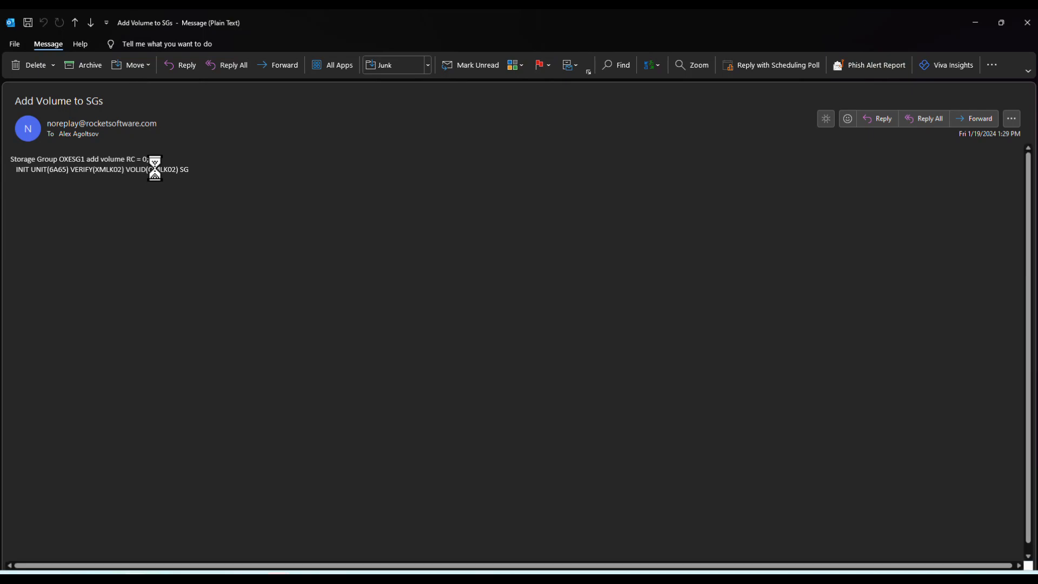
click(1025, 24)
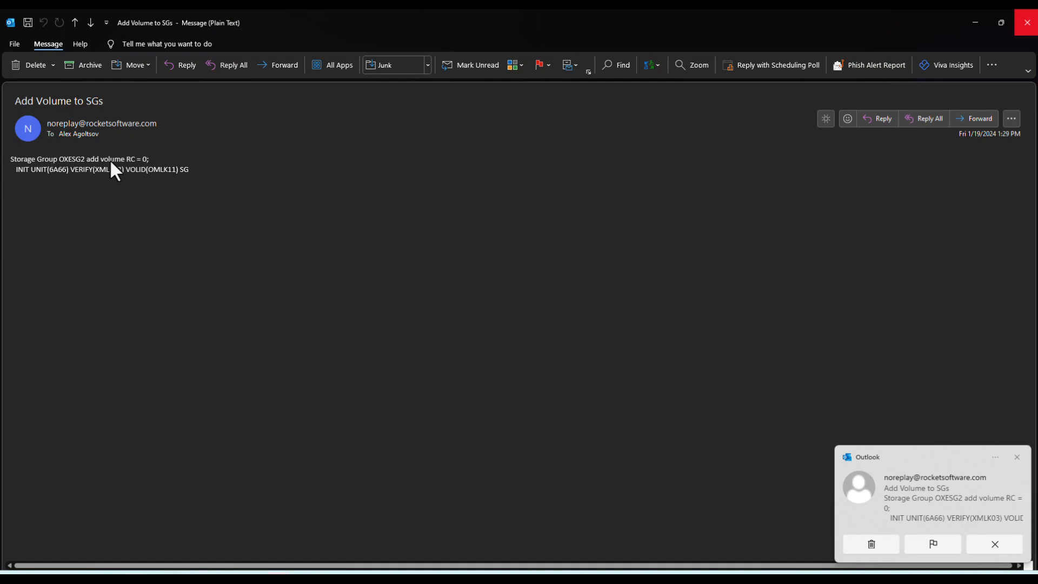
Step: Leave the terminal and switch back to the Tivoli Enterprise Portal window
click(1023, 25)
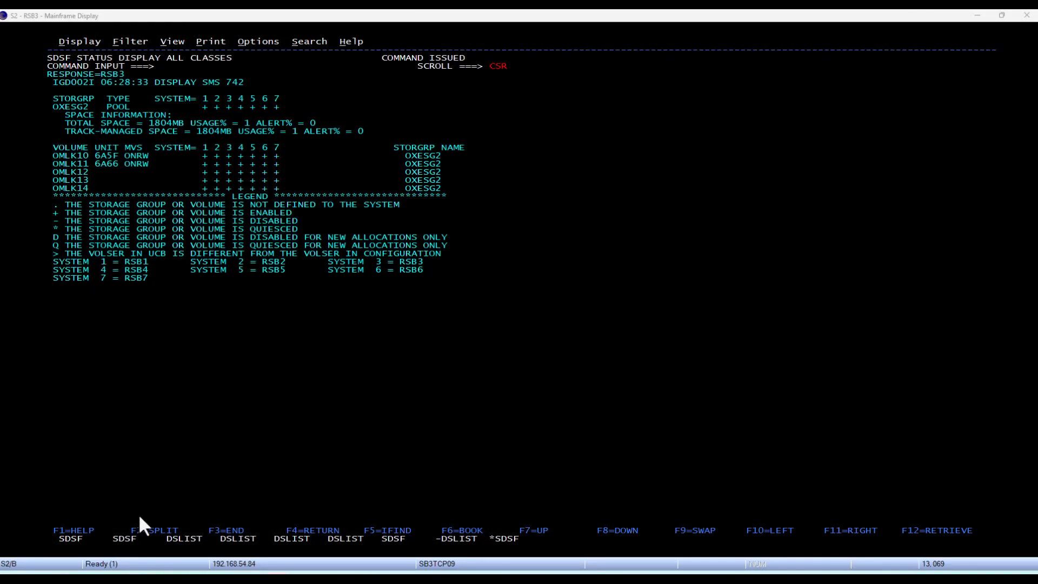
click(167, 520)
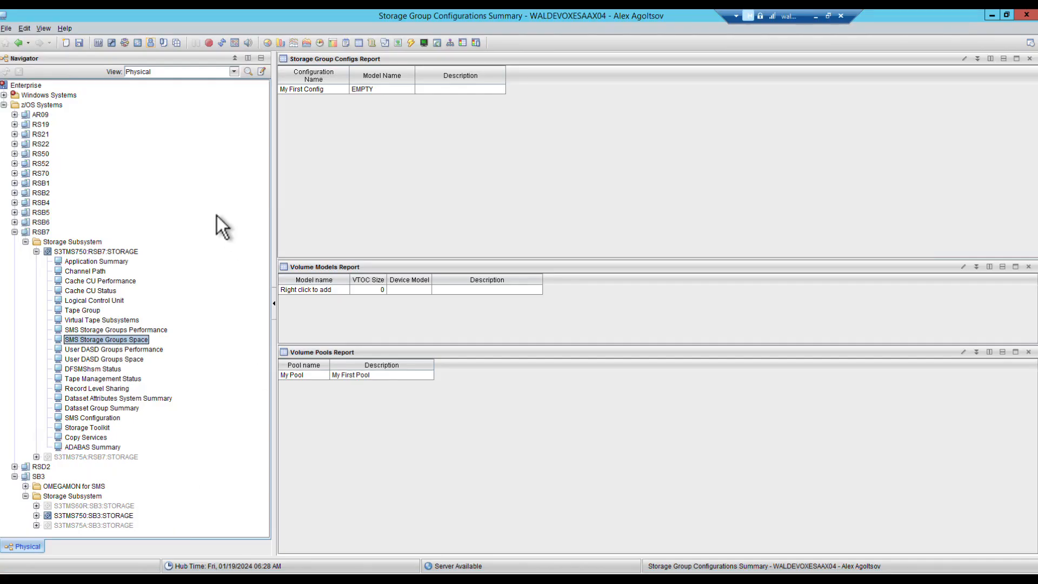
Step: Inspect the saved Add Volume to SGs formula, then go back to SMS Storage Groups Space
click(139, 43)
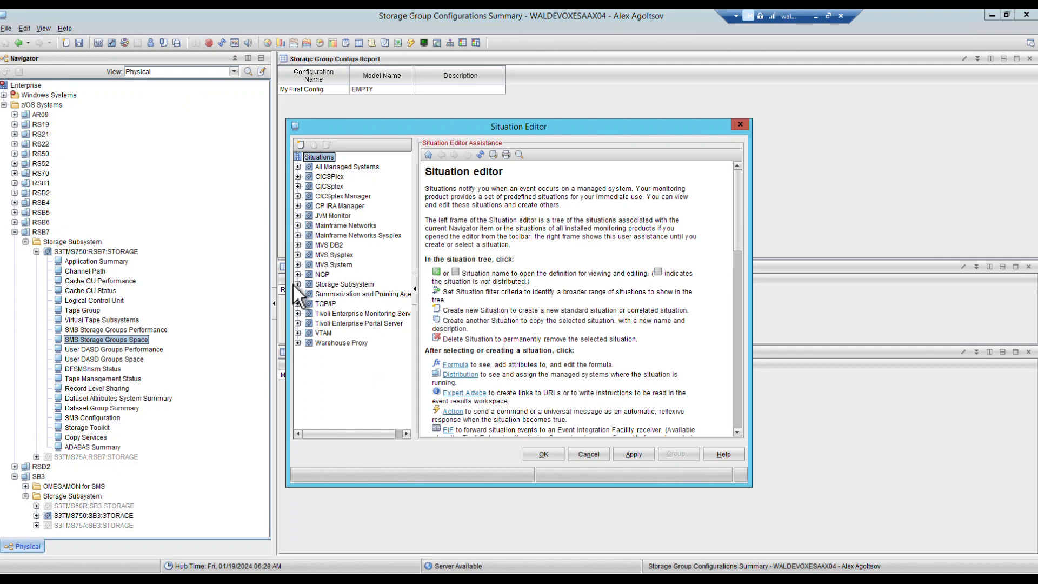
click(297, 284)
click(357, 295)
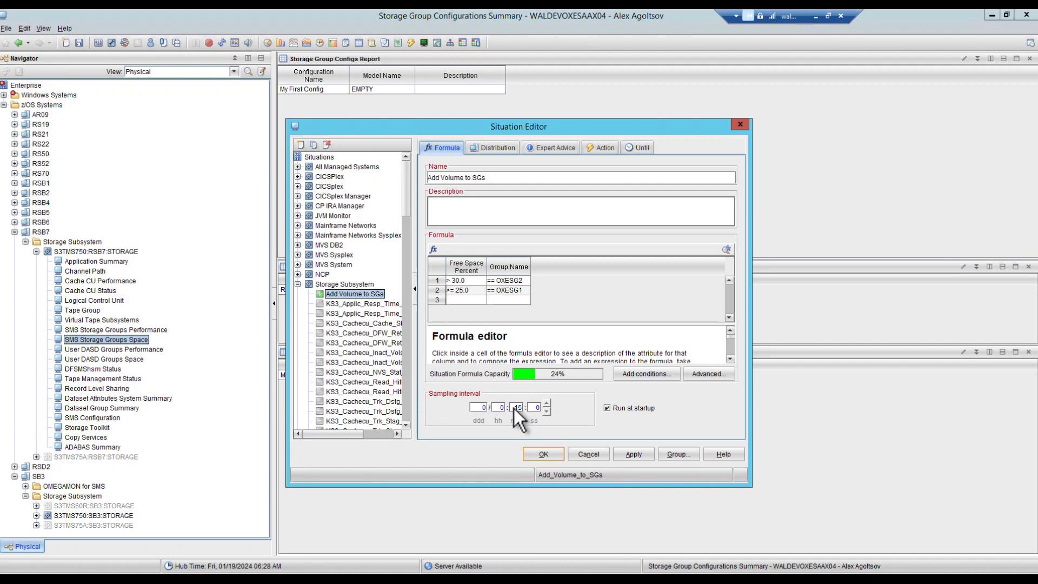
click(740, 125)
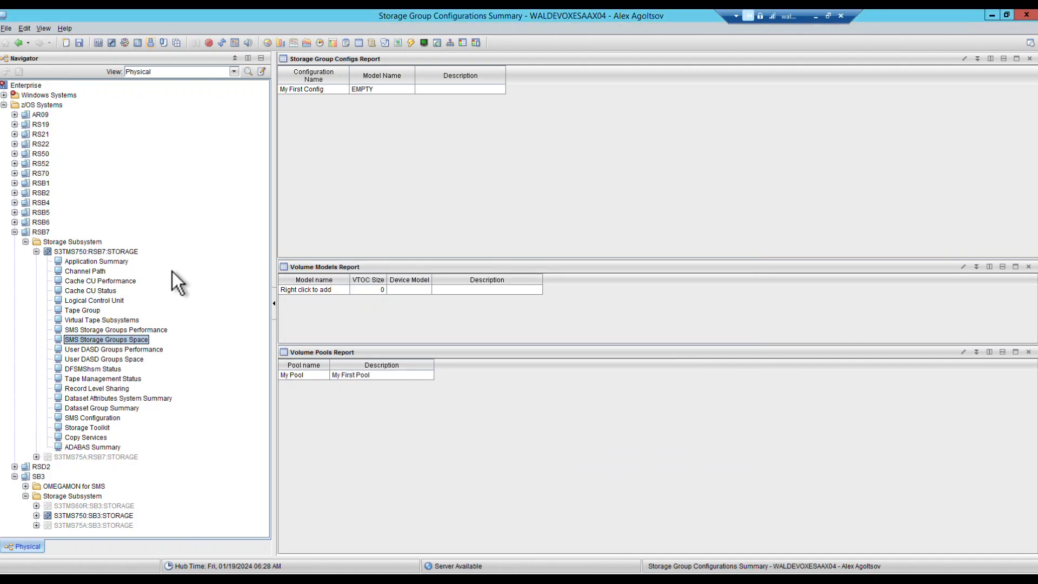
click(19, 43)
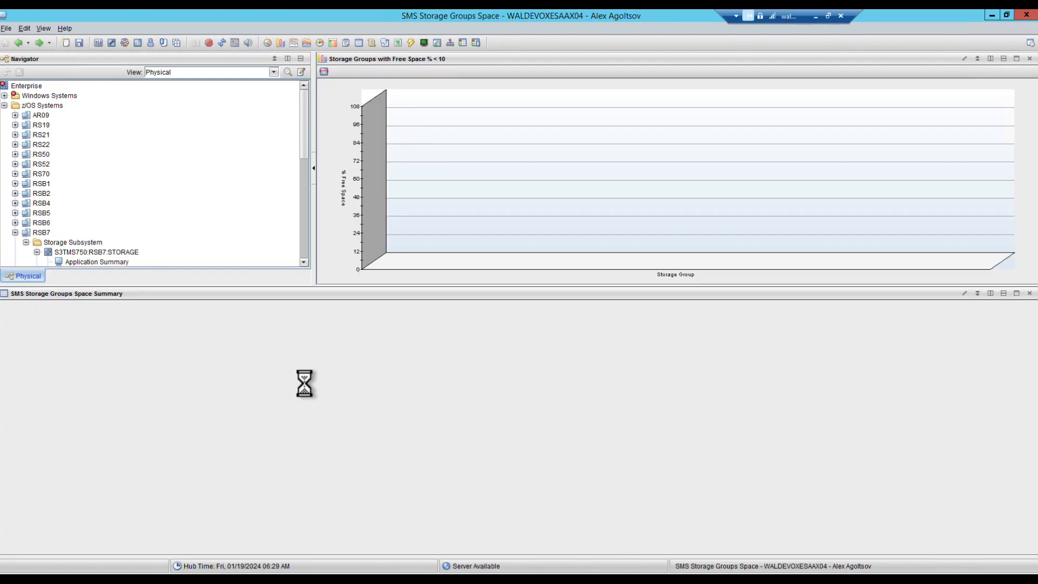
Step: Follow OXESG1's link to its Storage Group Configurations summary
scroll(241, 386, down, 10)
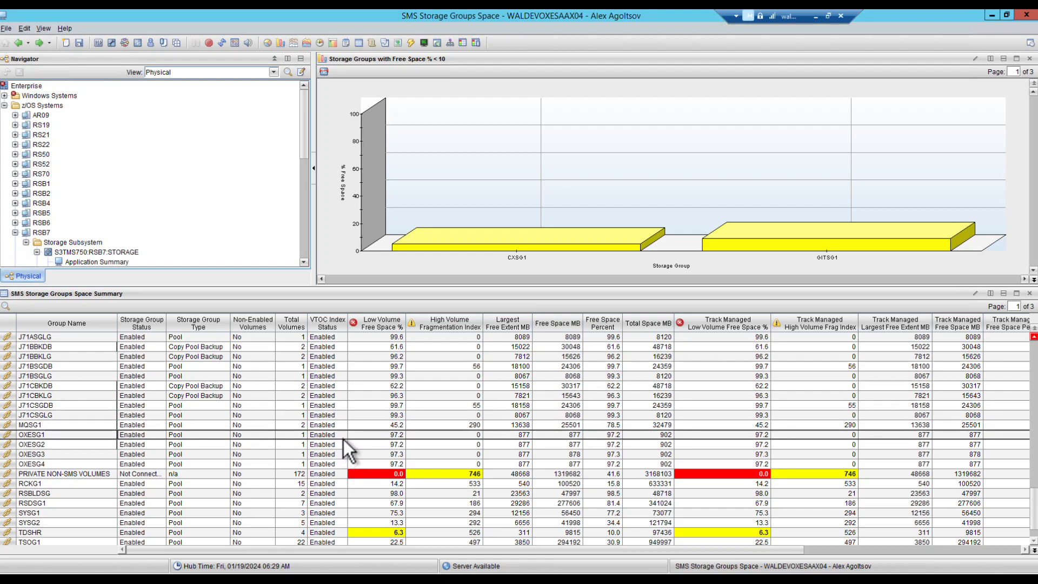
click(343, 439)
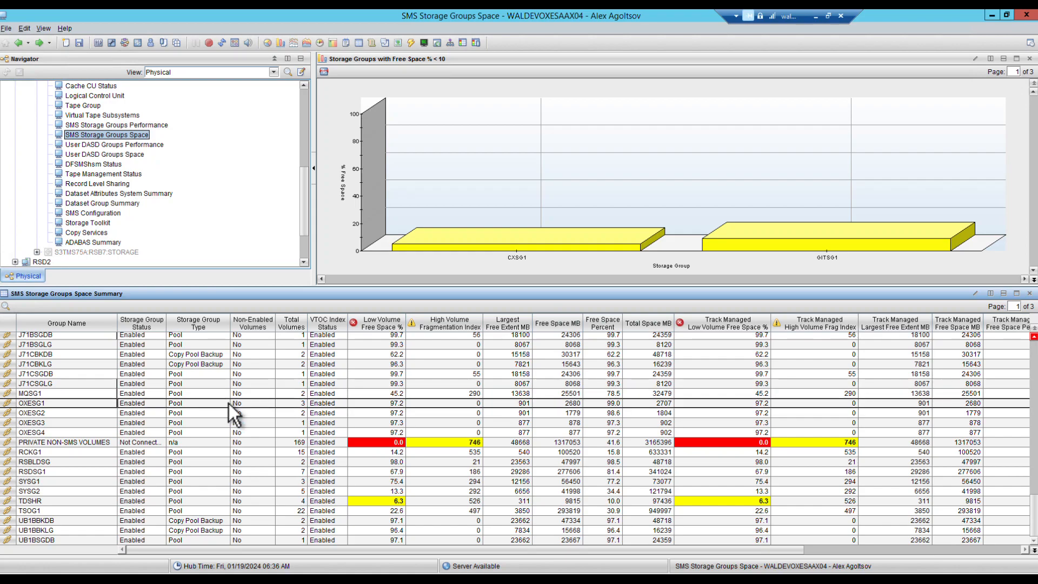
click(275, 405)
click(303, 414)
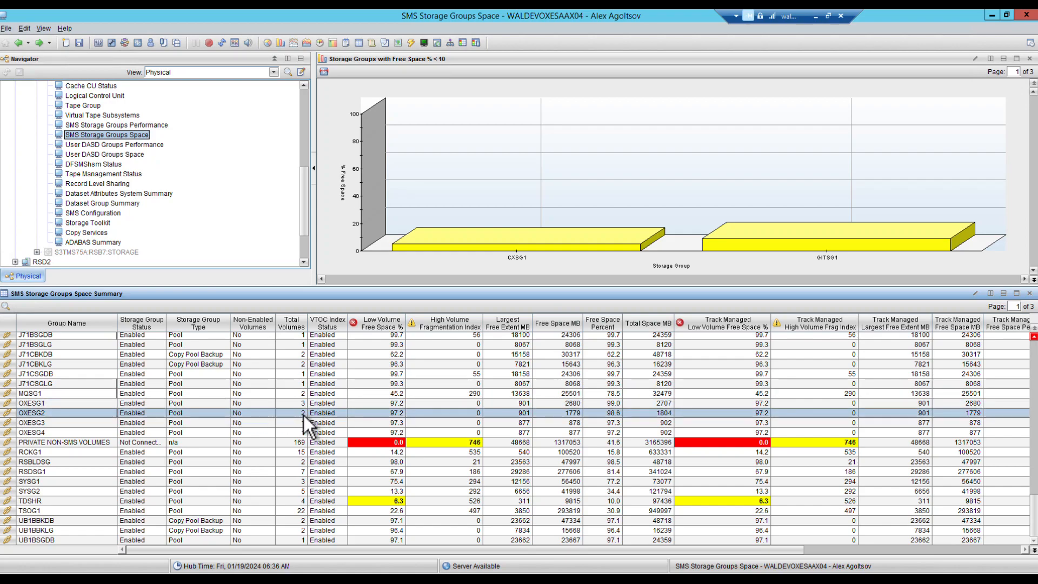
click(7, 404)
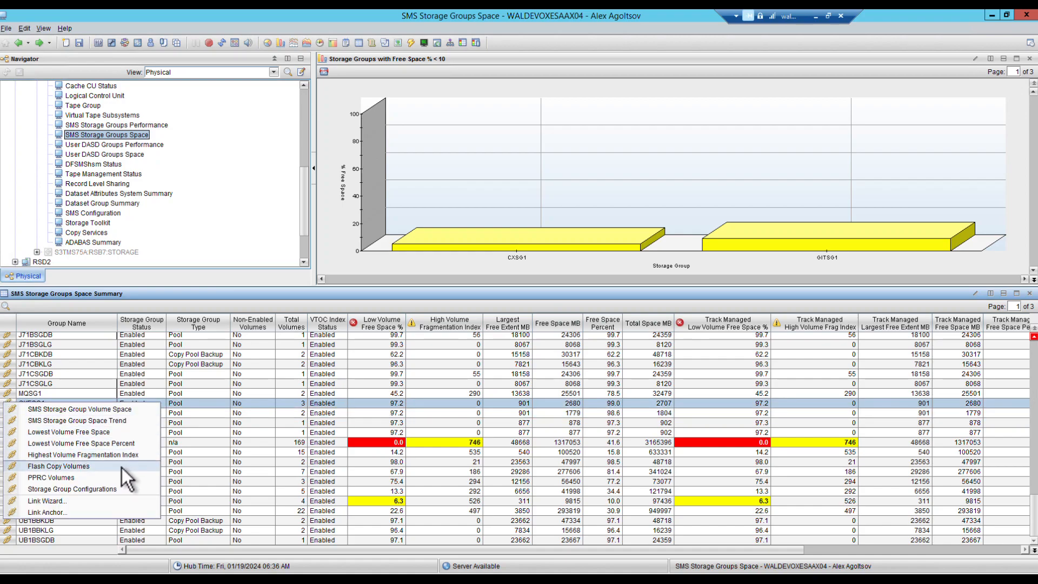
click(91, 489)
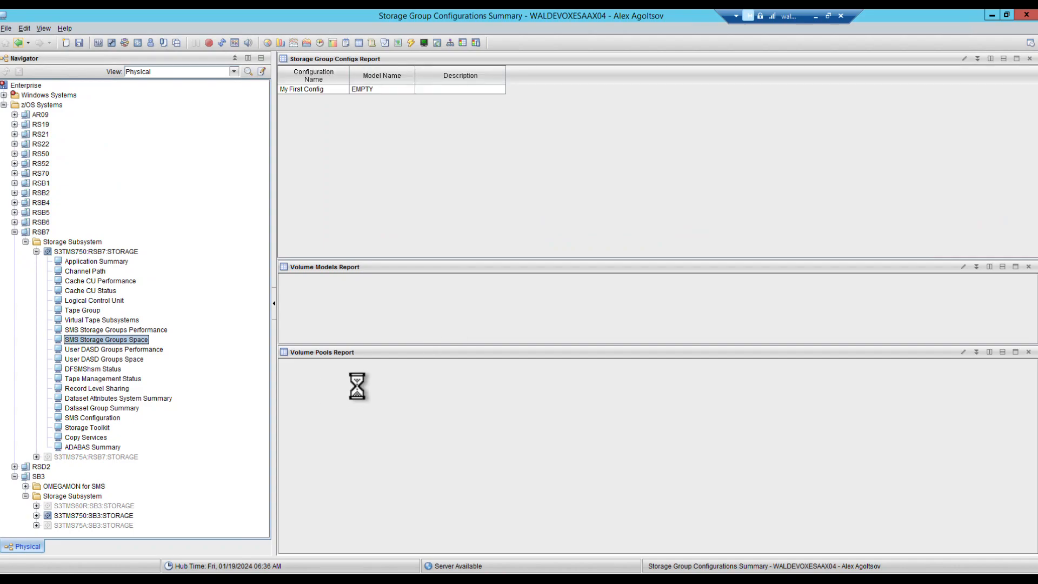
Step: Start a new volume pool from the Volume Pools Report and name it 'Another Pool'
click(345, 377)
right_click(345, 377)
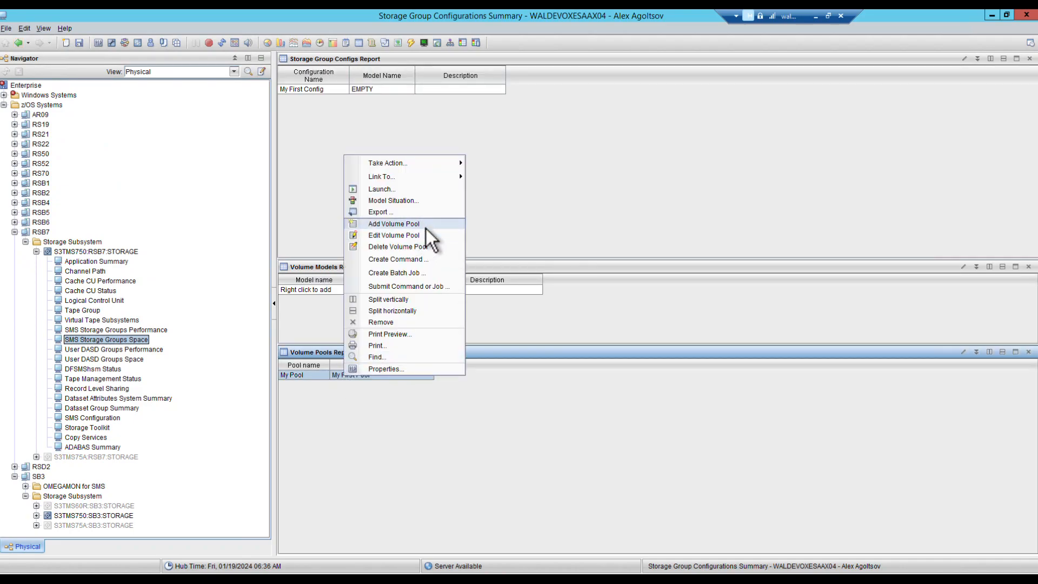
click(426, 227)
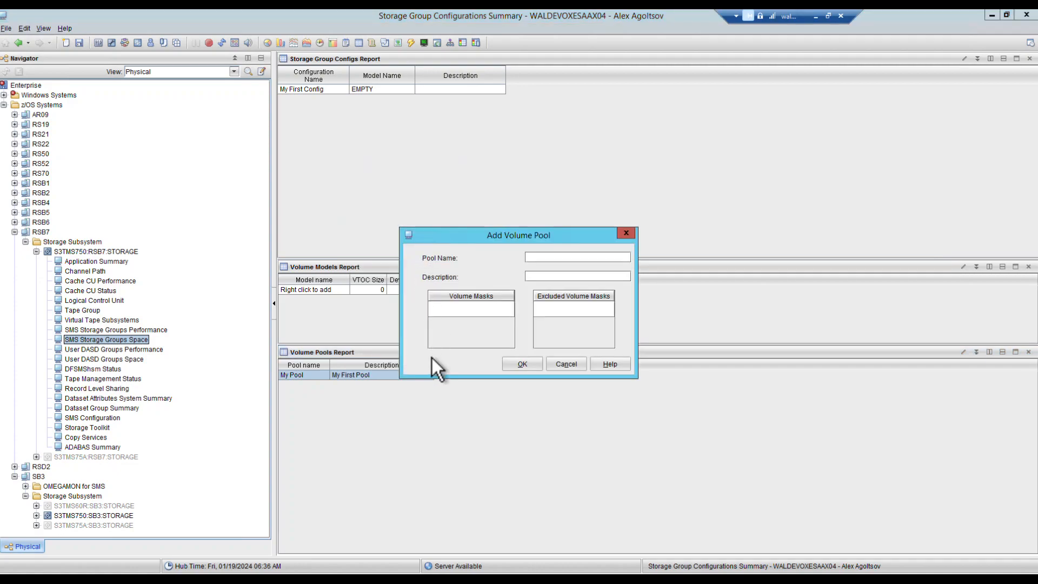
click(541, 258)
text(Another Pool)
Step: Enter volume masks POOL1*, VOLABC and VOLB* for the pool
double_click(460, 309)
text(POOL1*)
key(Return)
text(VOLABC)
key(Return)
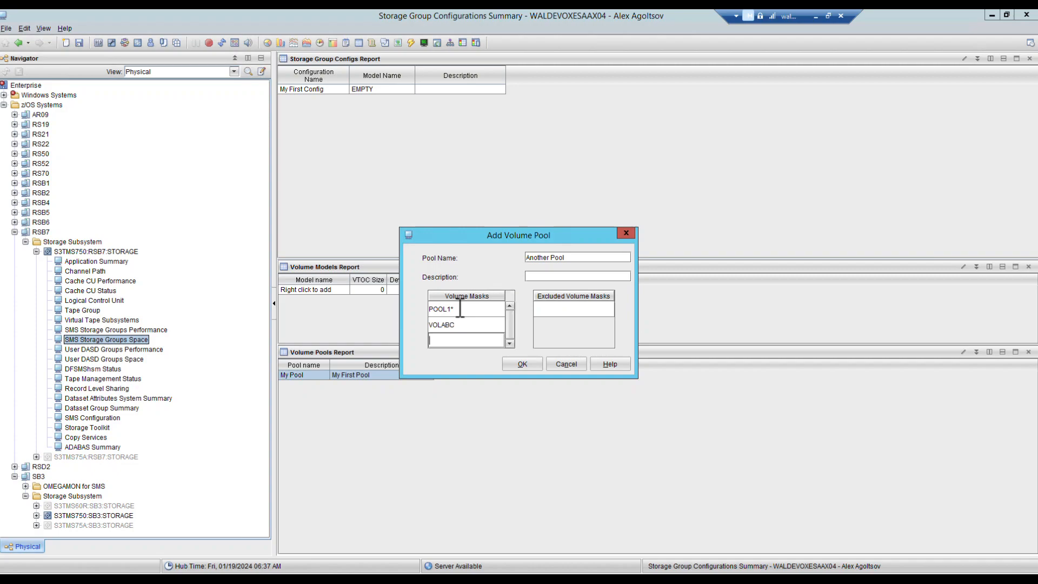
text(VOLB*)
Step: Add VOLBD* and VOLBC* as excluded volume masks
click(575, 309)
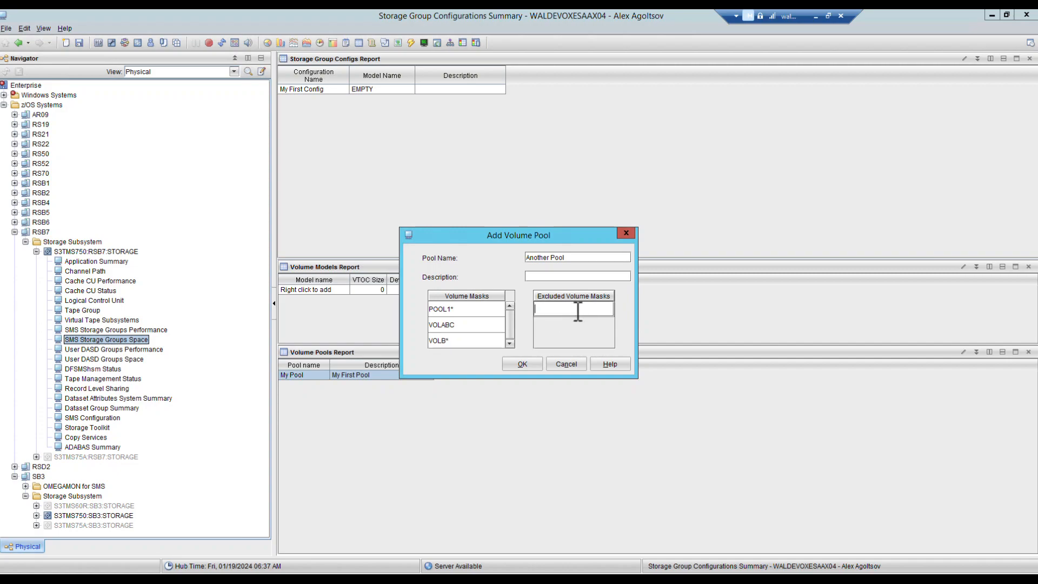
text(VOLBD*)
key(Return)
text(VOLBC*)
Step: Save the Another Pool volume pool, then start editing the My First Config storage group config
click(523, 364)
click(338, 88)
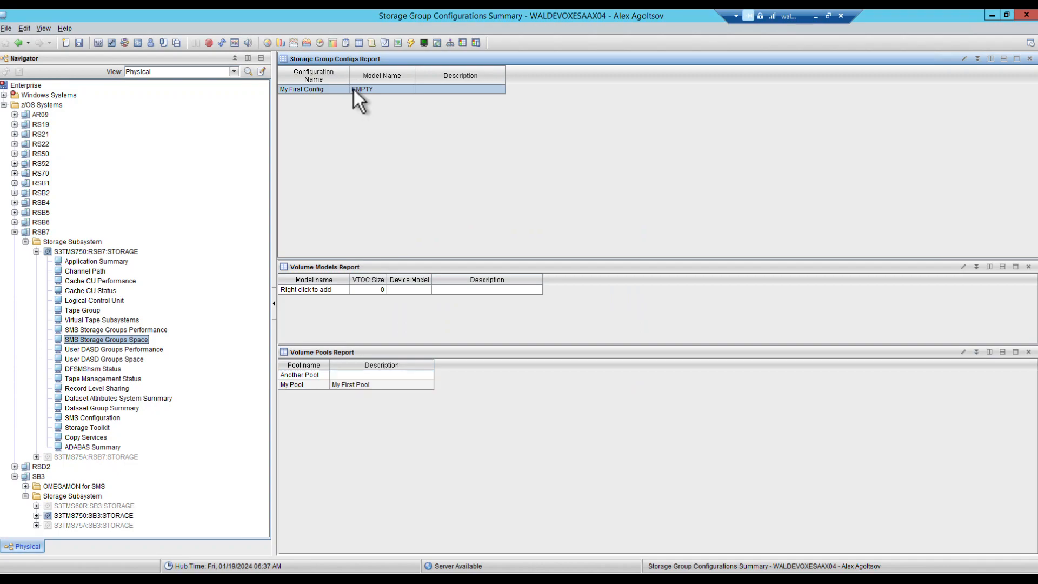
right_click(354, 90)
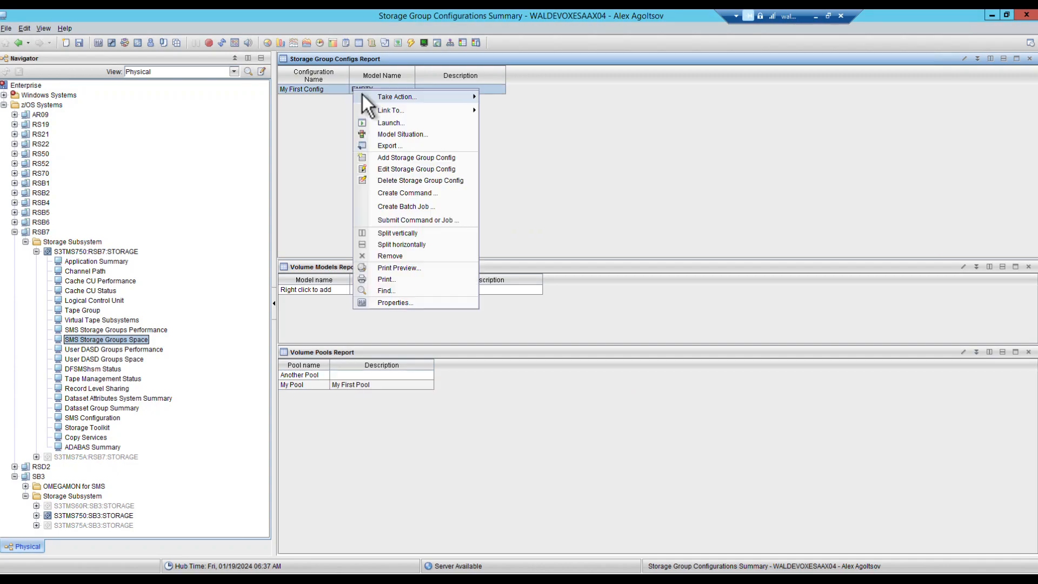
click(408, 169)
Step: Change the storage group masks to OXESG* and DB*, removing OXESG2
click(464, 348)
double_click(465, 334)
key(BackSpace)
click(465, 320)
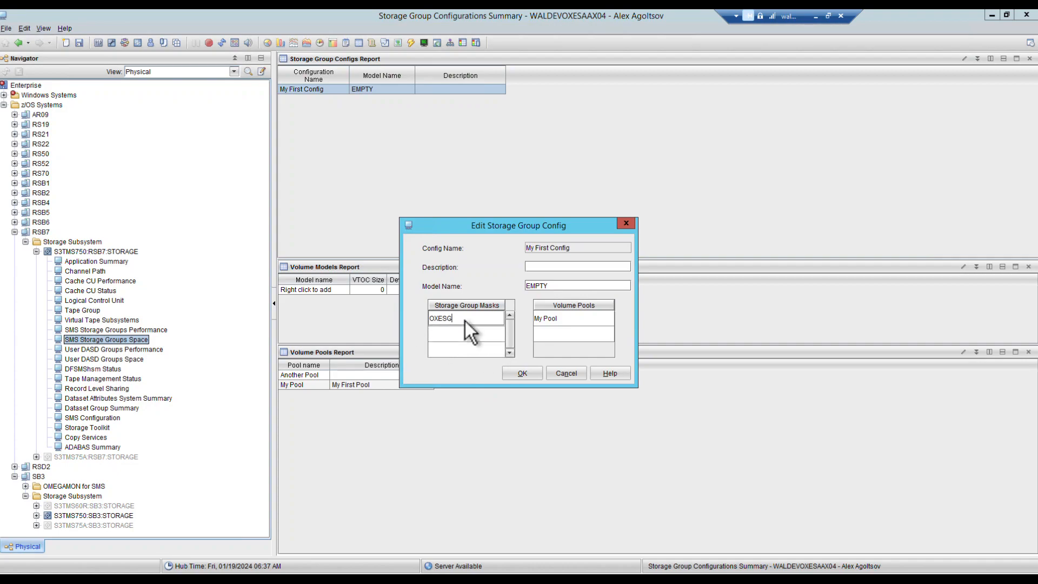
text(*)
click(449, 335)
text(DB*)
Step: Add Another Pool as the second volume pool and save the configuration
click(573, 334)
click(606, 334)
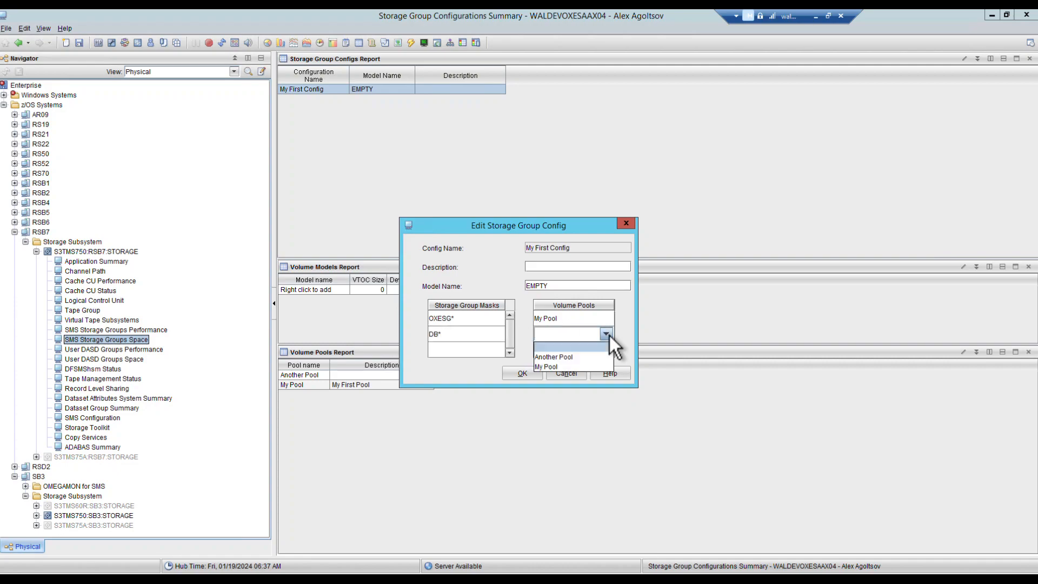
click(565, 356)
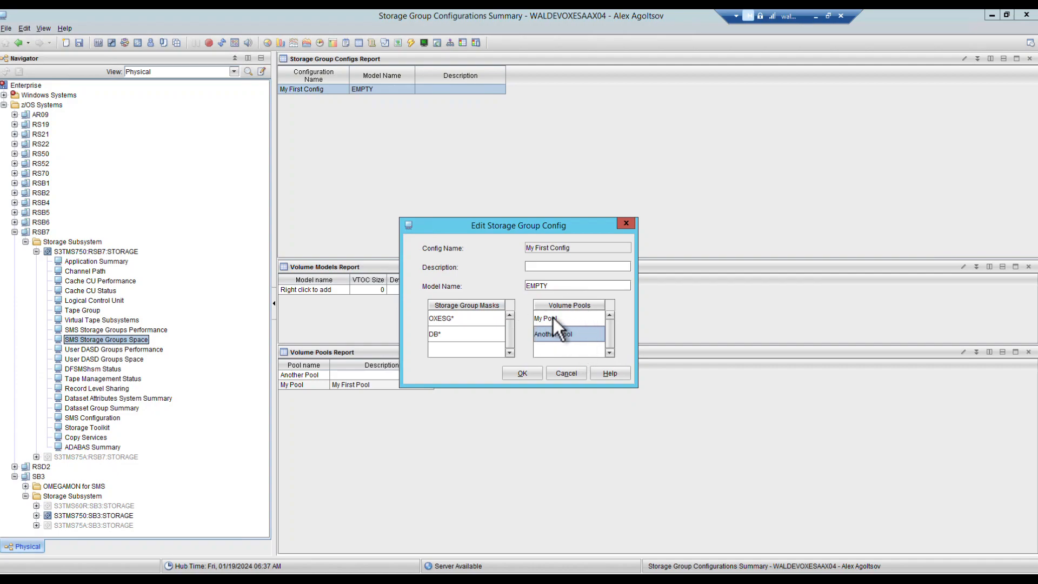
click(525, 373)
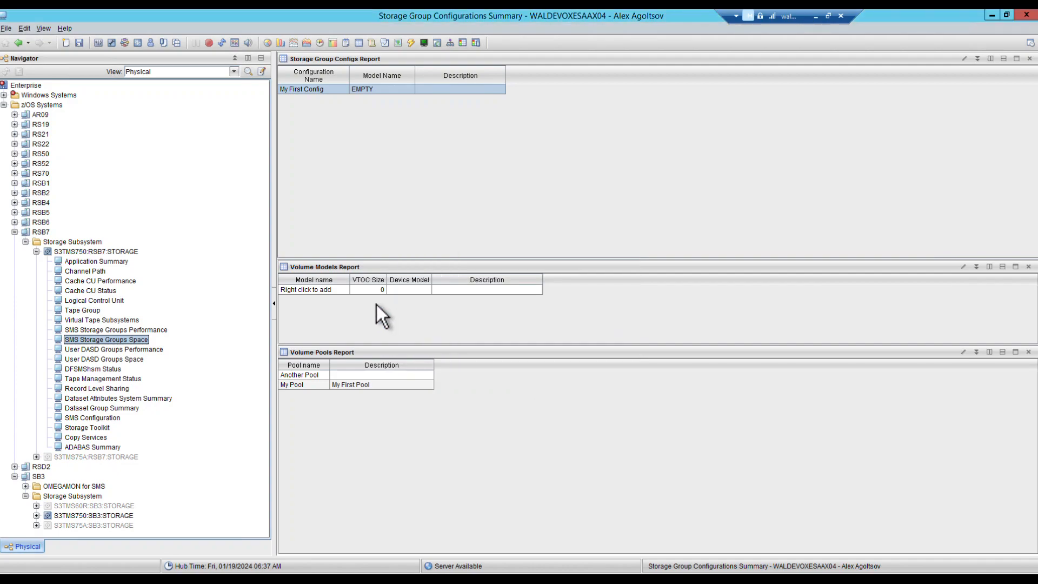
Step: Define volume model MyModel with VTOC size 450 and device model 3390-3, and save it
right_click(372, 291)
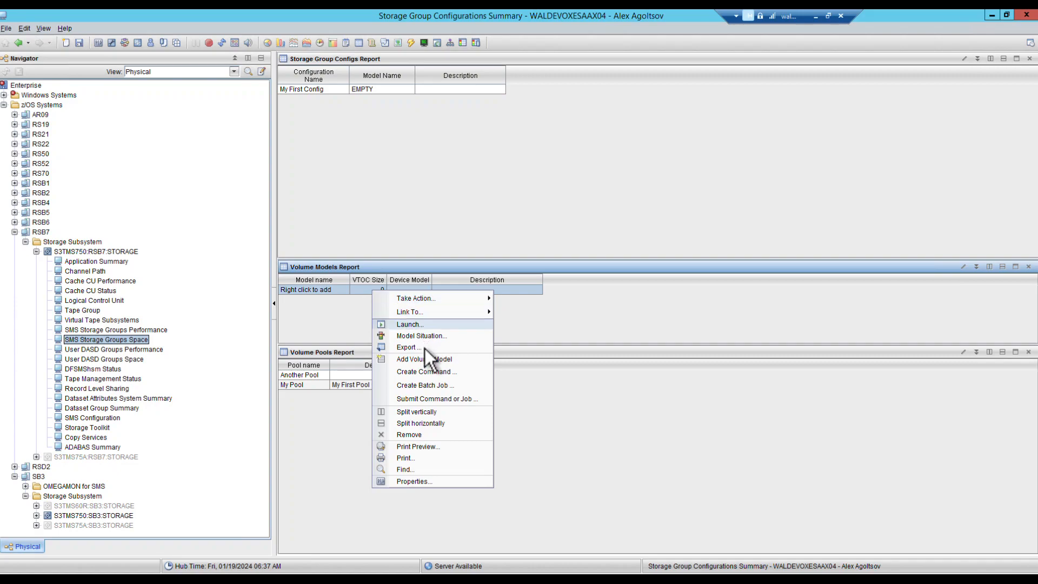
click(430, 360)
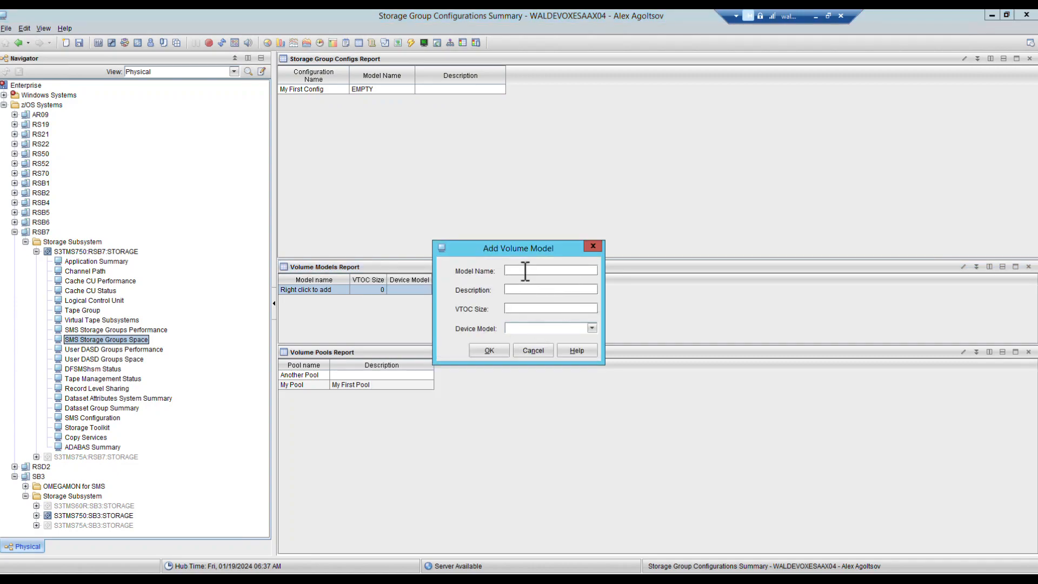
text(MyModel)
click(523, 309)
text(450)
click(592, 328)
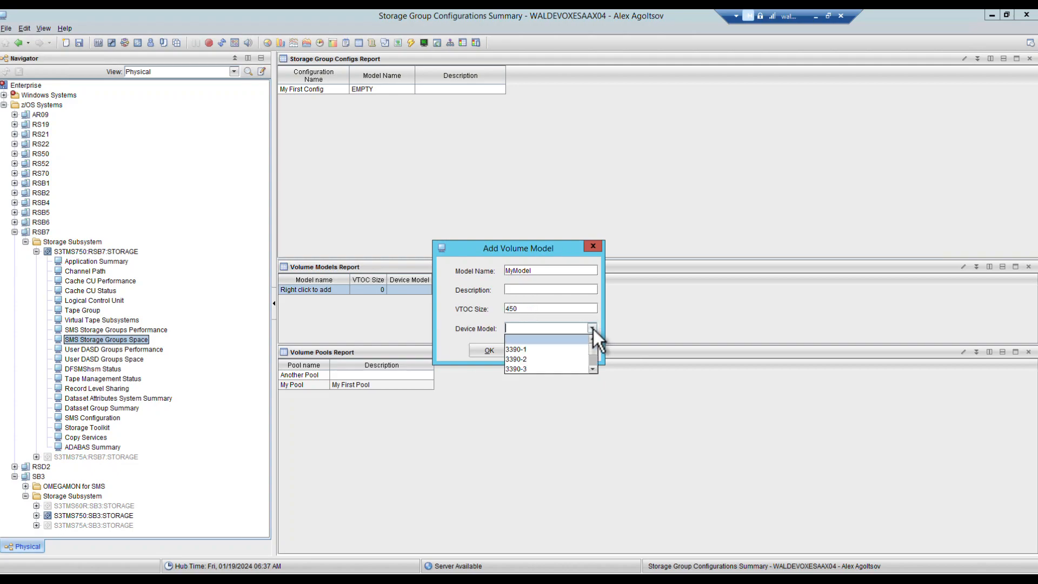
click(512, 361)
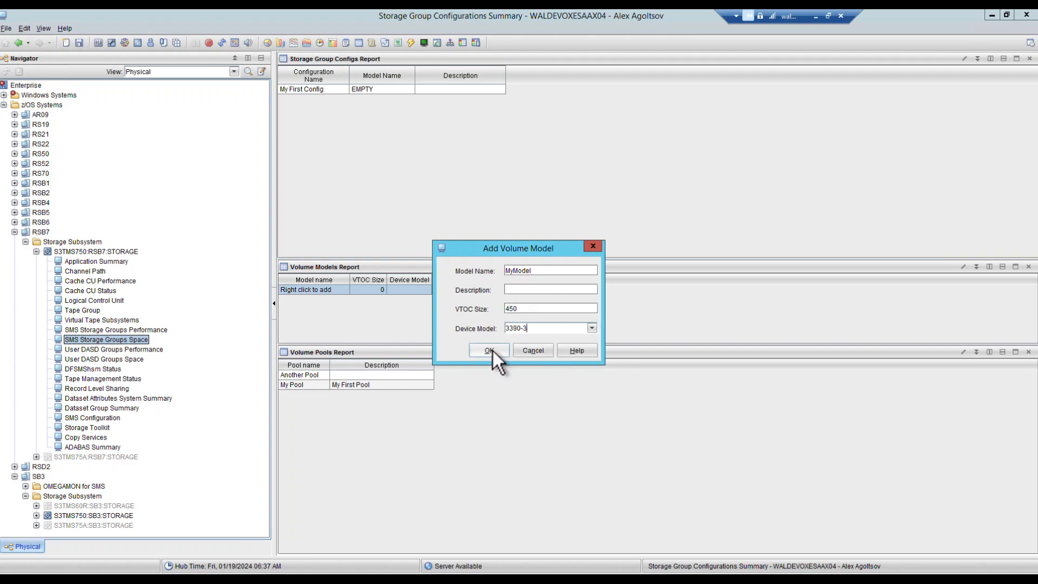
click(489, 350)
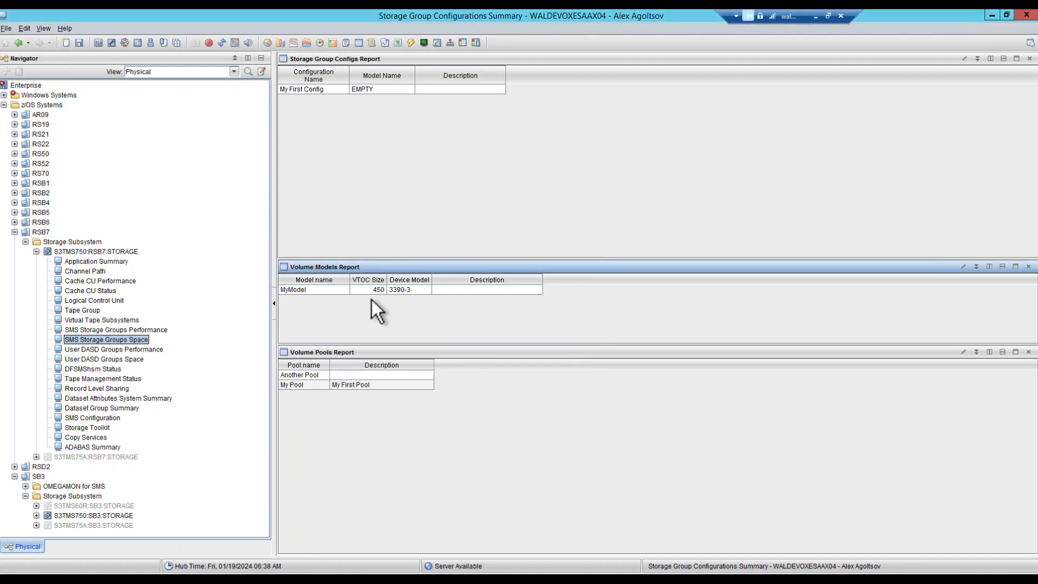
Step: Replace My First Config's model name EMPTY with MyModel and save the configuration
click(345, 93)
right_click(345, 92)
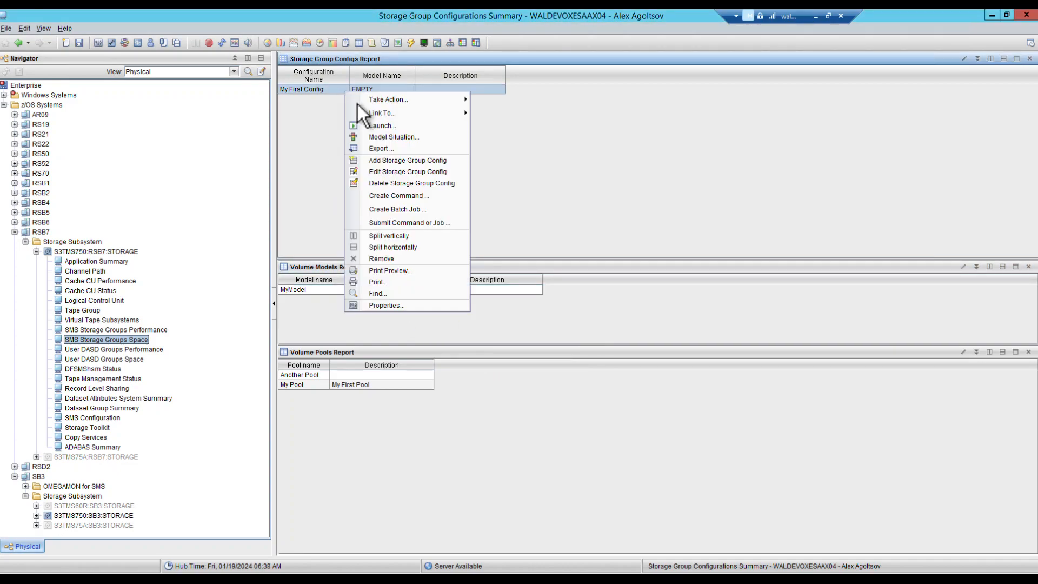
click(424, 173)
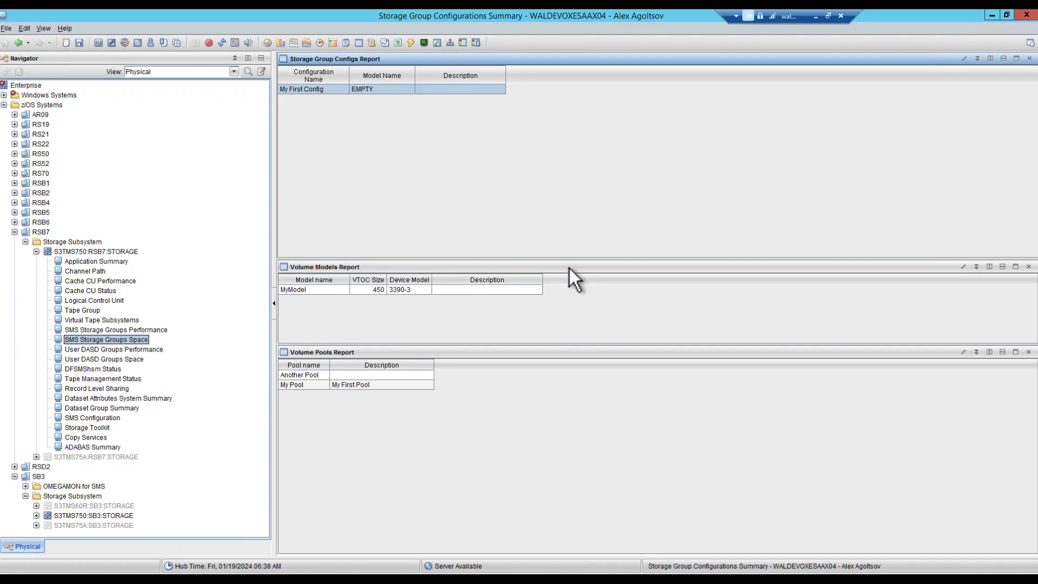
drag(551, 286, 482, 282)
text(MyModel)
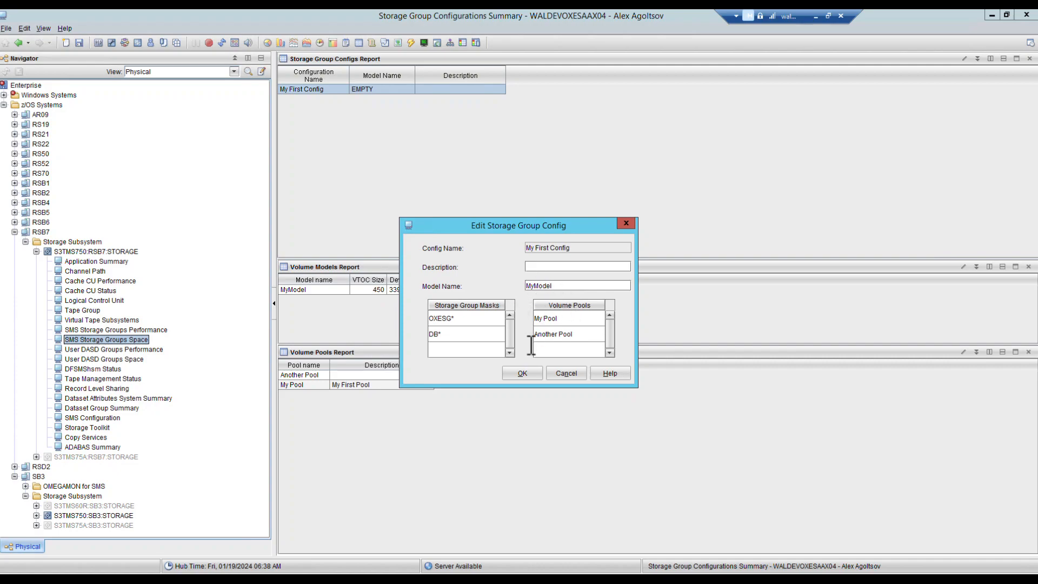
click(526, 374)
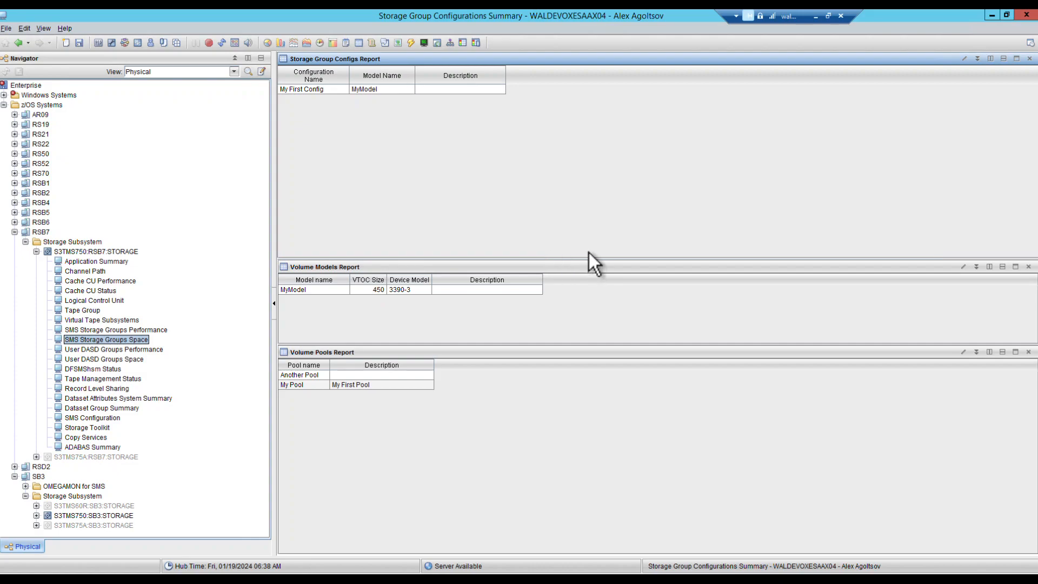
key(alt+f)
key(Escape)
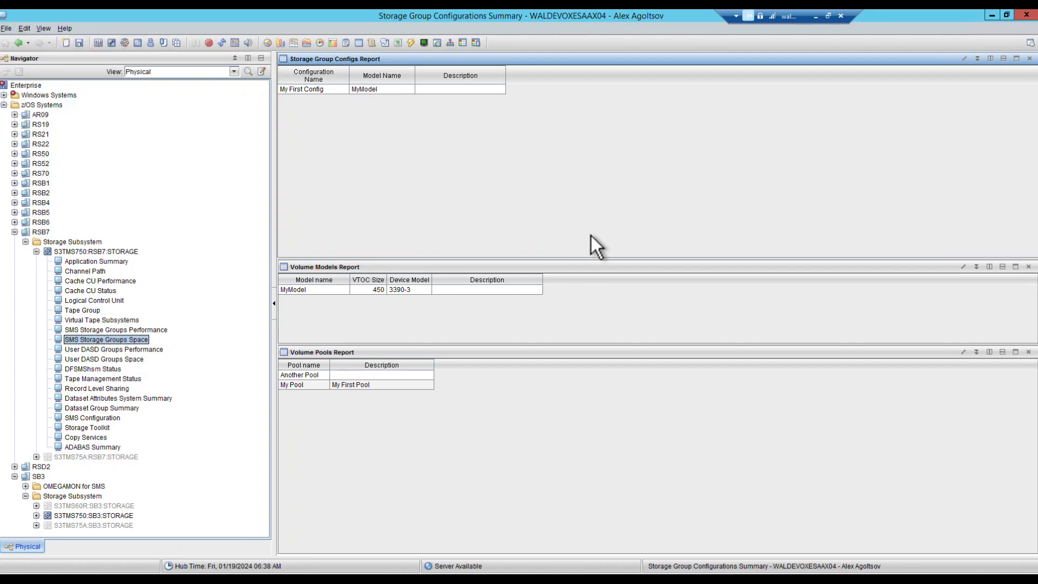